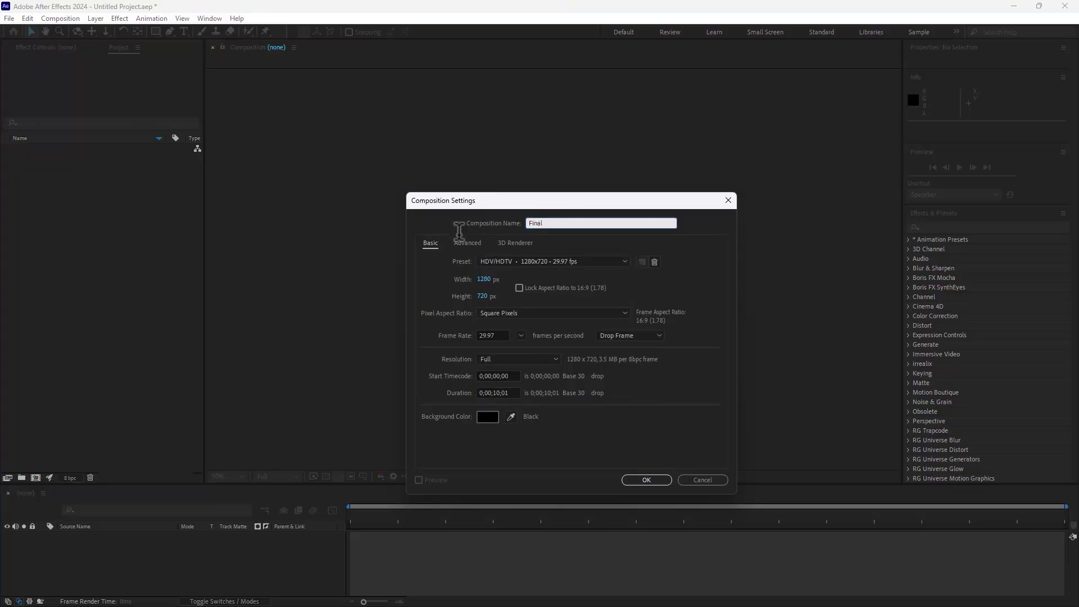
- Create the 1280x720, 29.97 fps composition Final with its duration set to 0;00;05;01
click(511, 263)
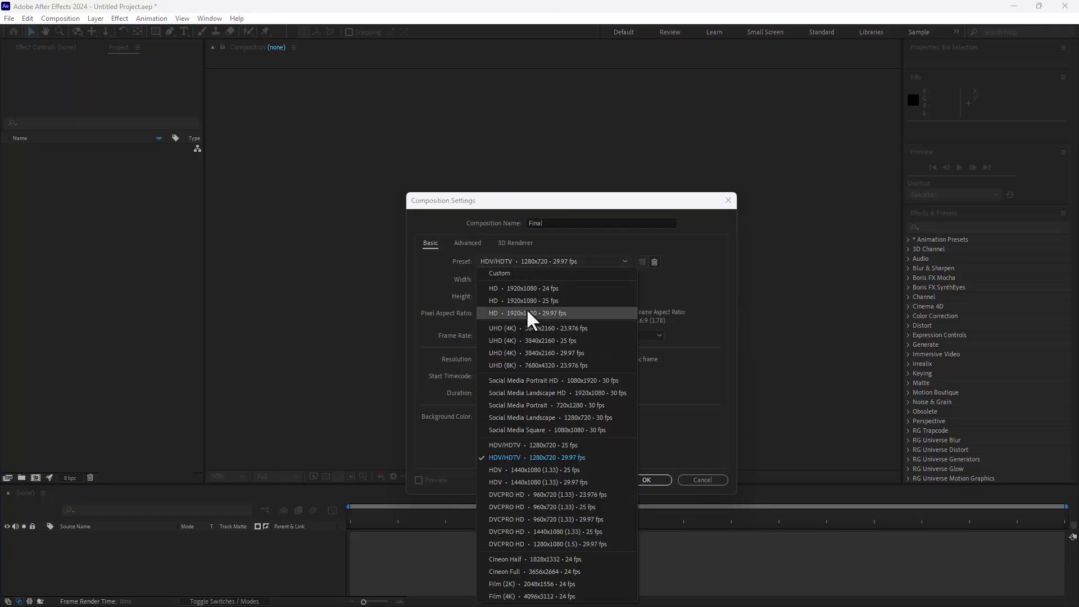
click(691, 423)
click(499, 393)
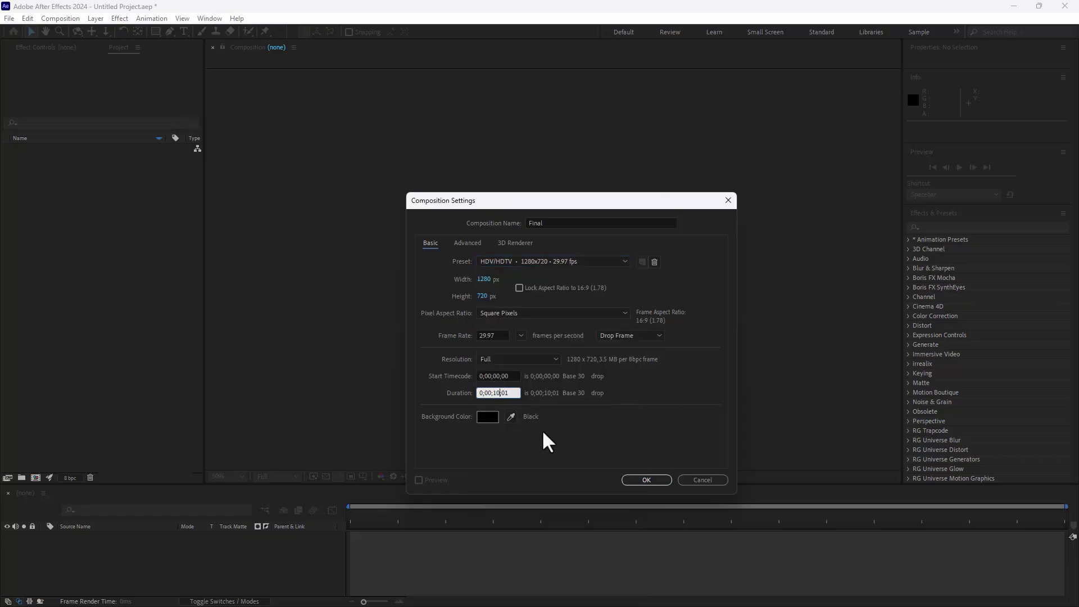
click(641, 480)
- Fit the composition view to the viewer and show the title and action safe guides
click(235, 477)
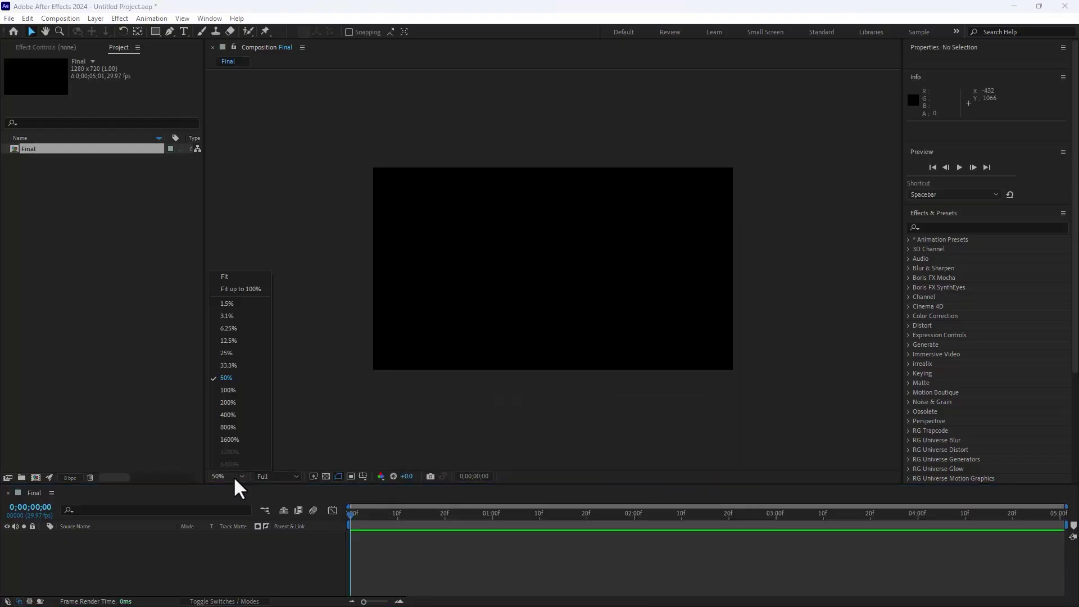
click(224, 276)
click(362, 476)
click(377, 485)
- Import Triarch.png and add it to the centre of the Final composition
double_click(116, 322)
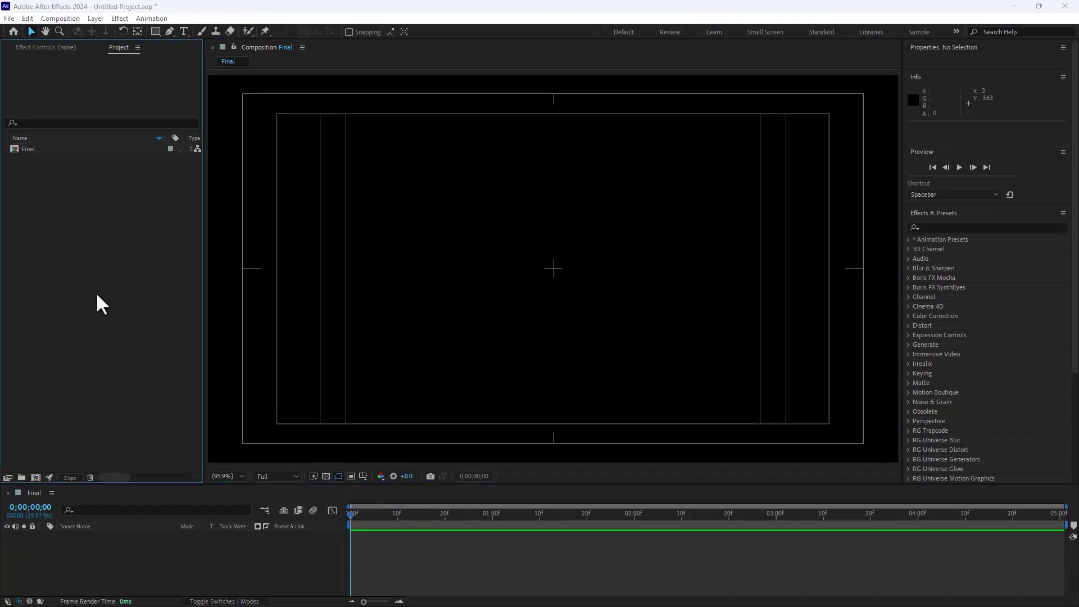
double_click(260, 218)
drag(59, 152, 558, 302)
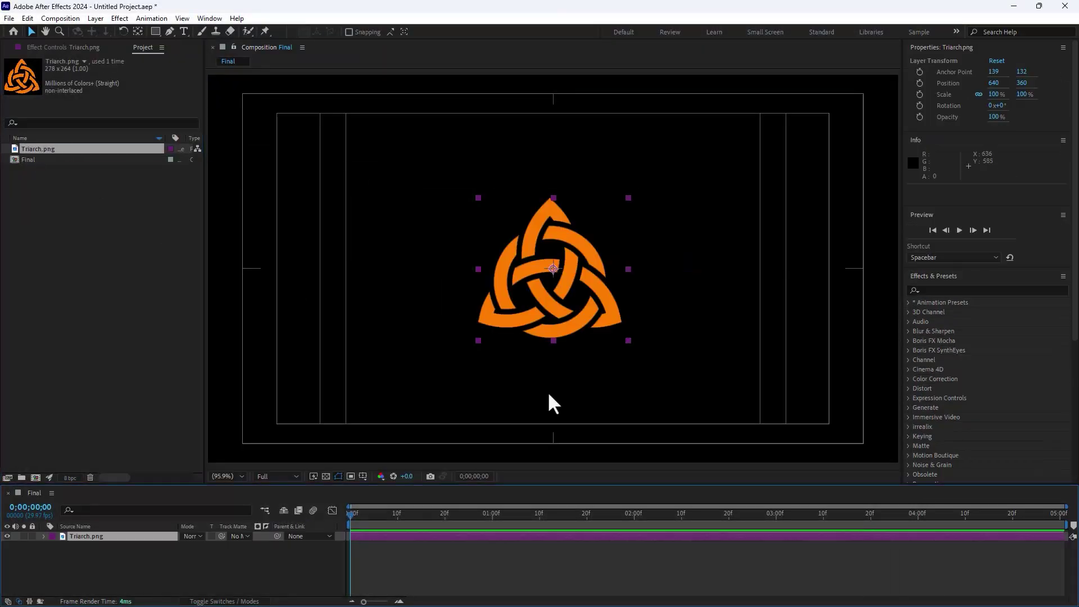
- Create a black 1280x720 solid named E3D above the logo layer and hide it
right_click(172, 569)
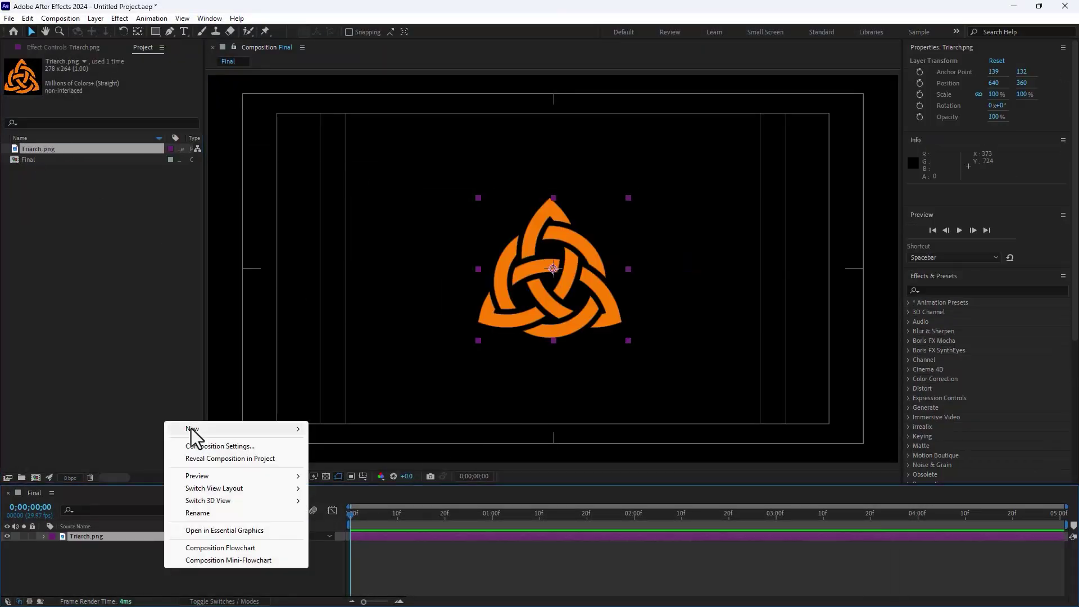
mouse_move(192, 433)
click(375, 456)
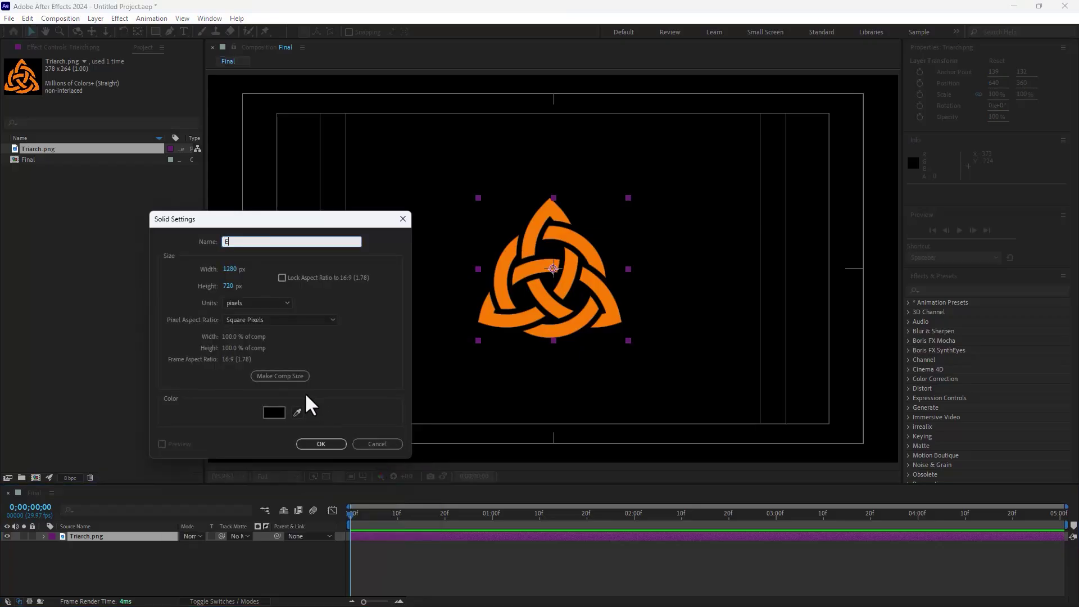
click(306, 444)
click(7, 536)
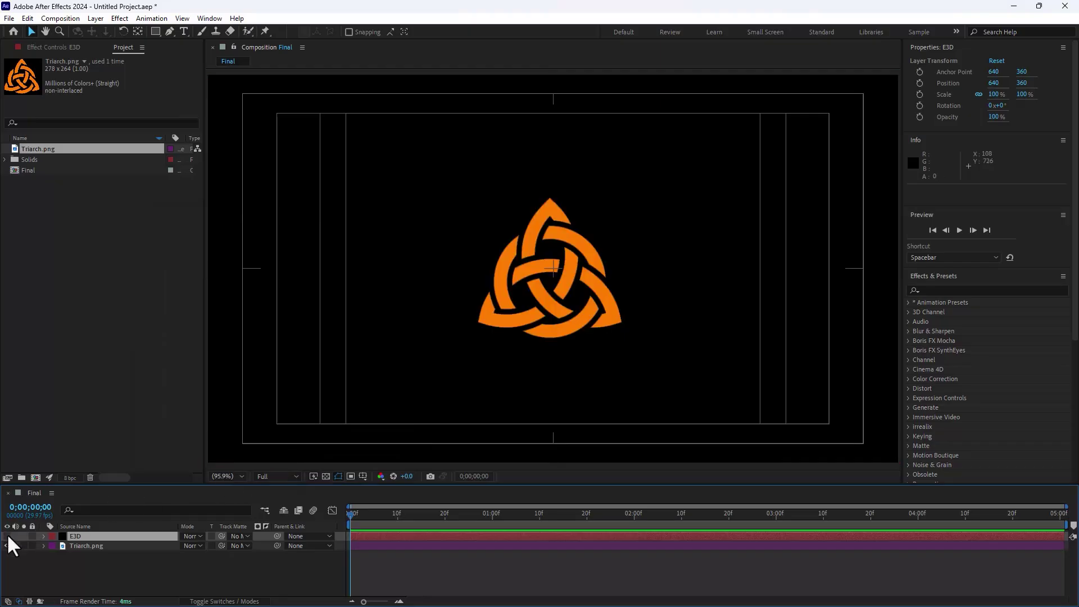
- Auto-trace the Triarch.png layer's alpha channel to a new layer and delete the original logo layer
click(97, 546)
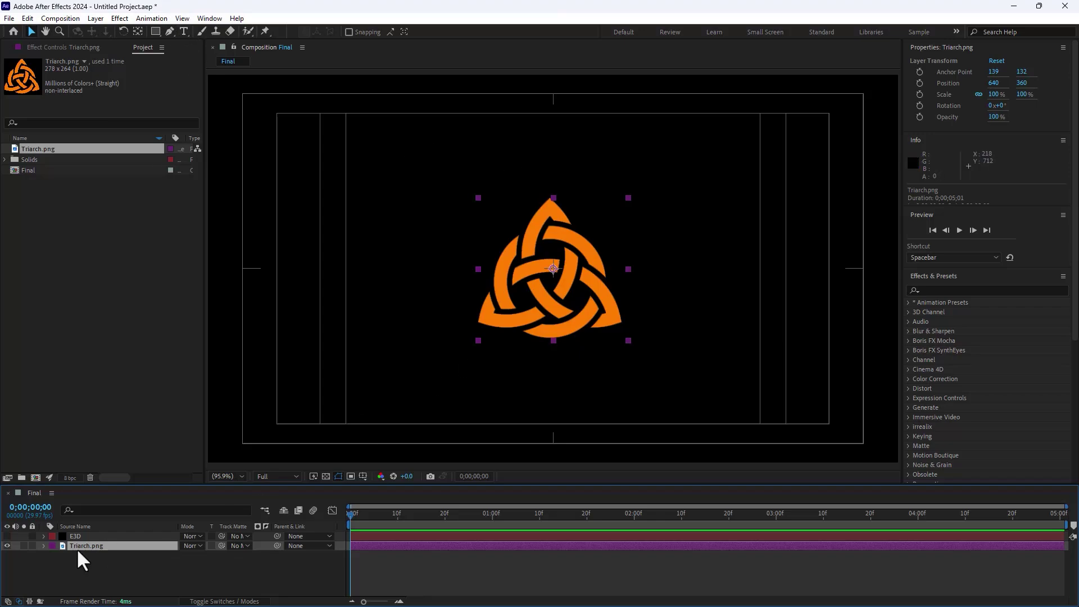
click(97, 19)
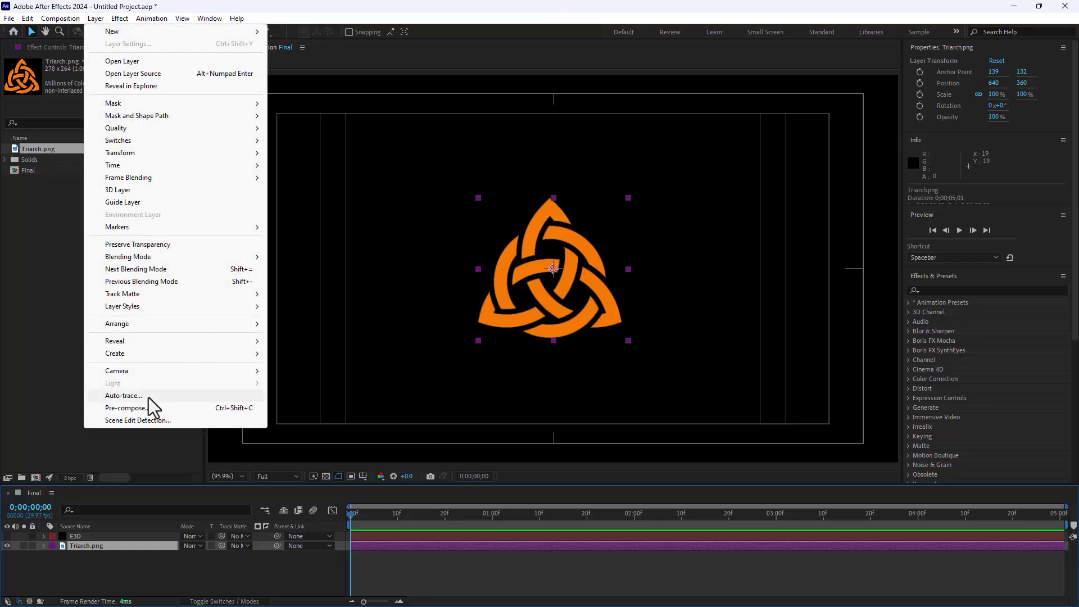
click(150, 396)
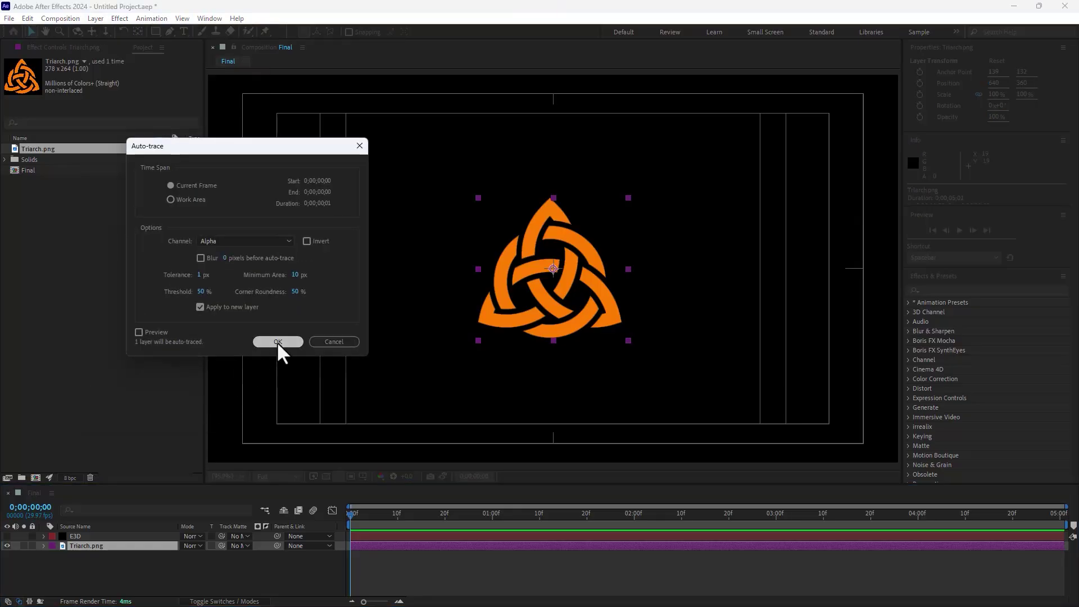
click(277, 342)
click(89, 555)
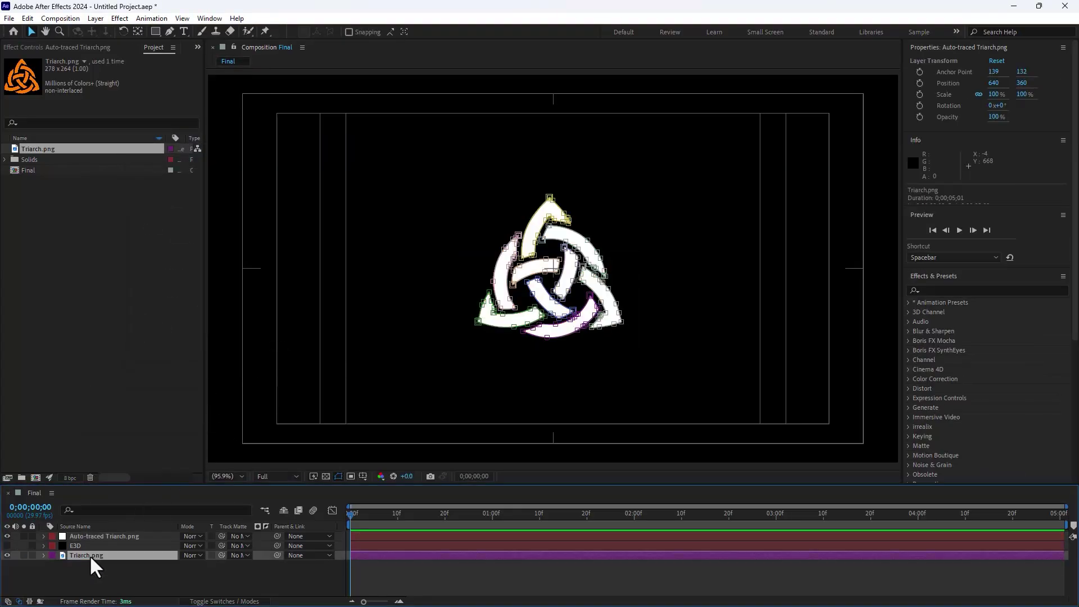
key(Delete)
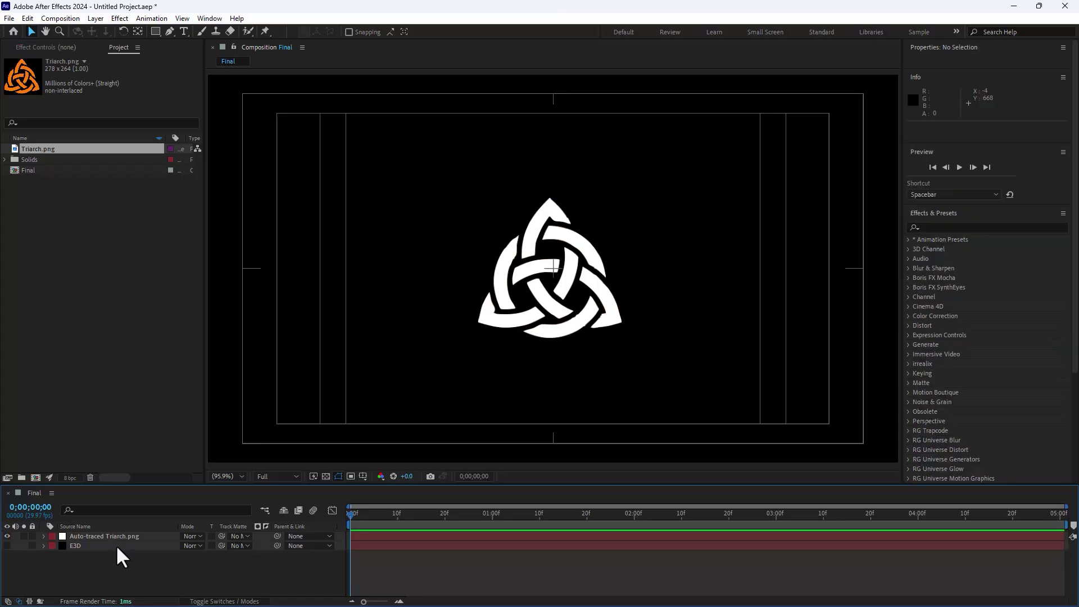
- Show the E3D solid again and apply the Video Copilot Element effect to it
click(80, 548)
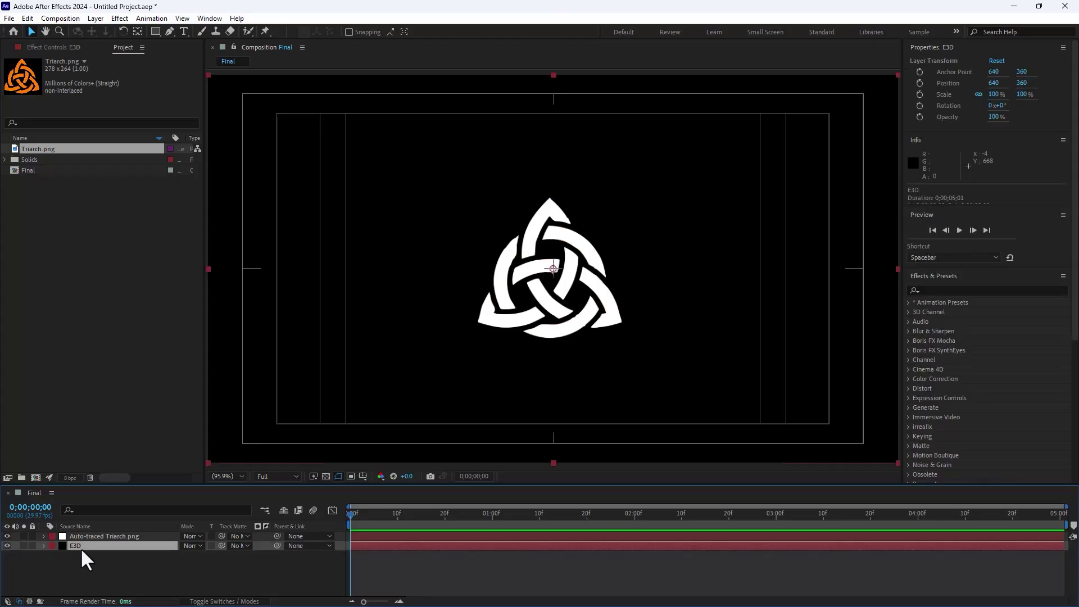
click(119, 18)
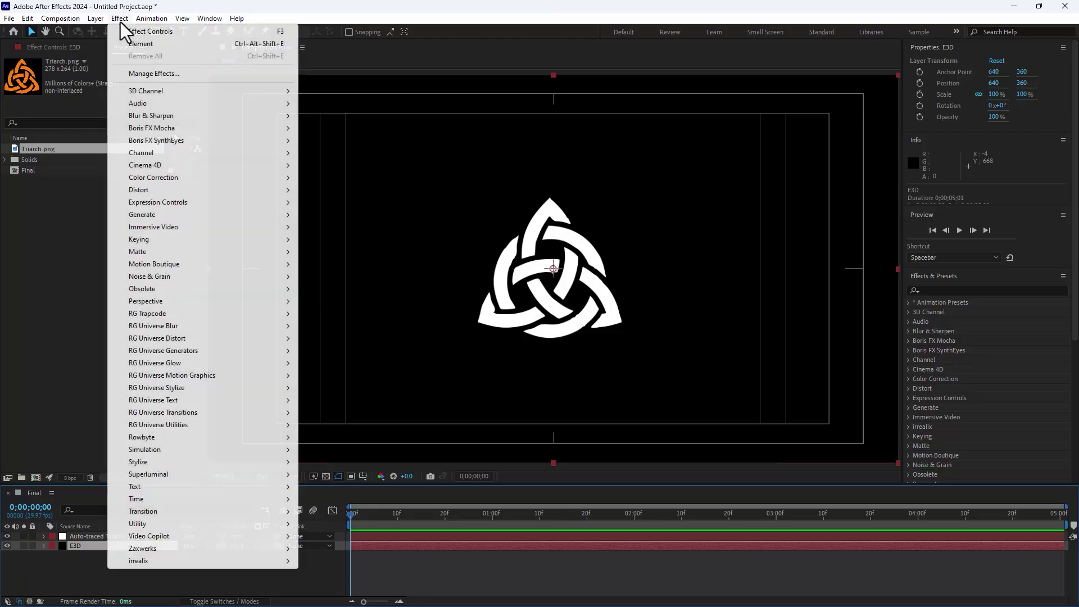
mouse_move(185, 538)
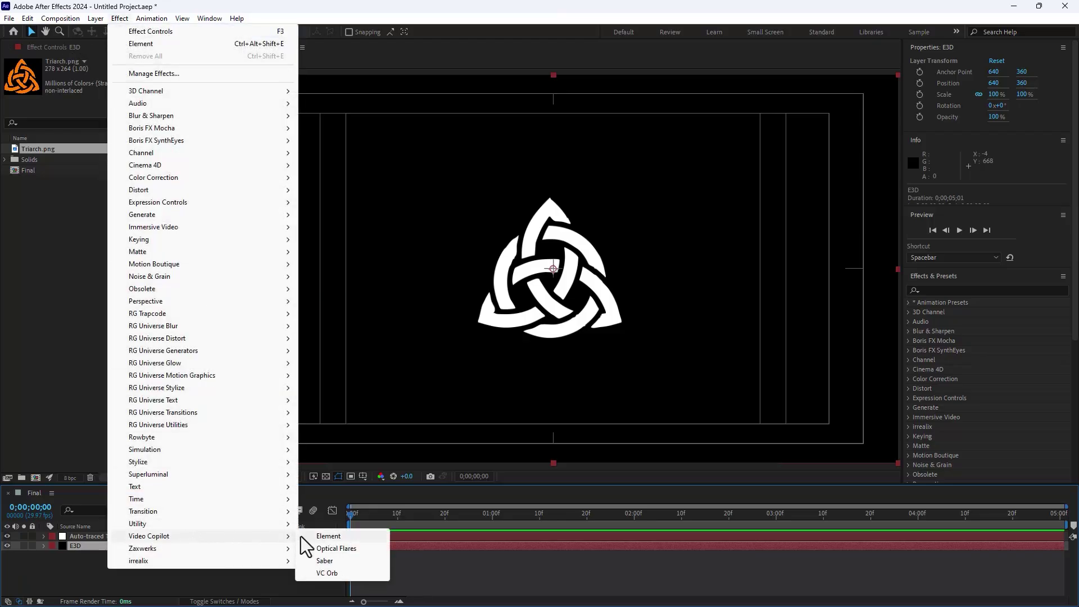
click(342, 537)
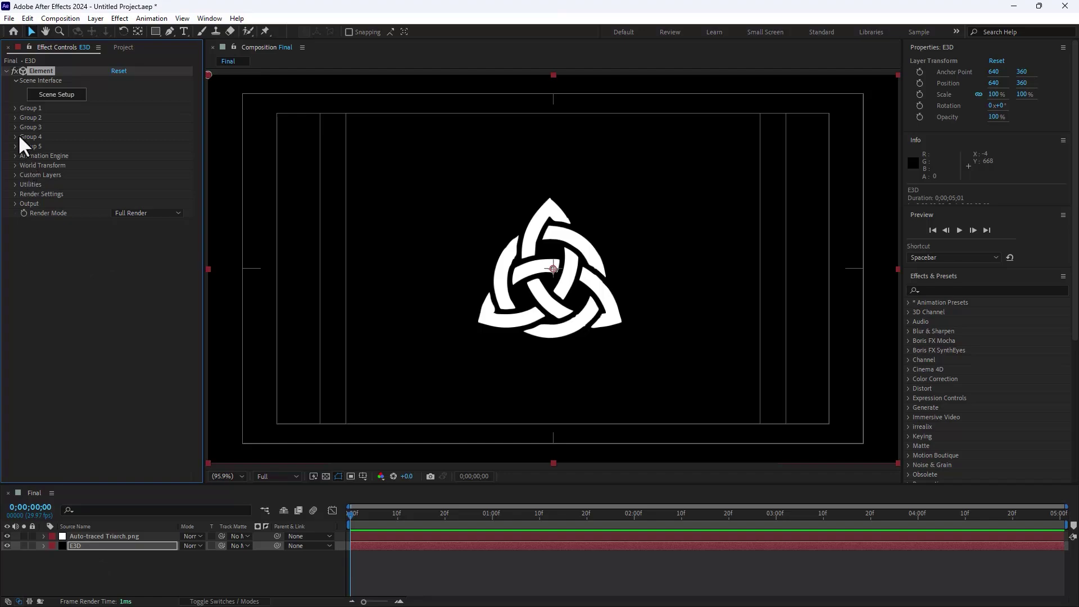
- Assign the Auto-traced Triarch.png layer to Path Layer 1 in Element's custom text and masks
click(15, 175)
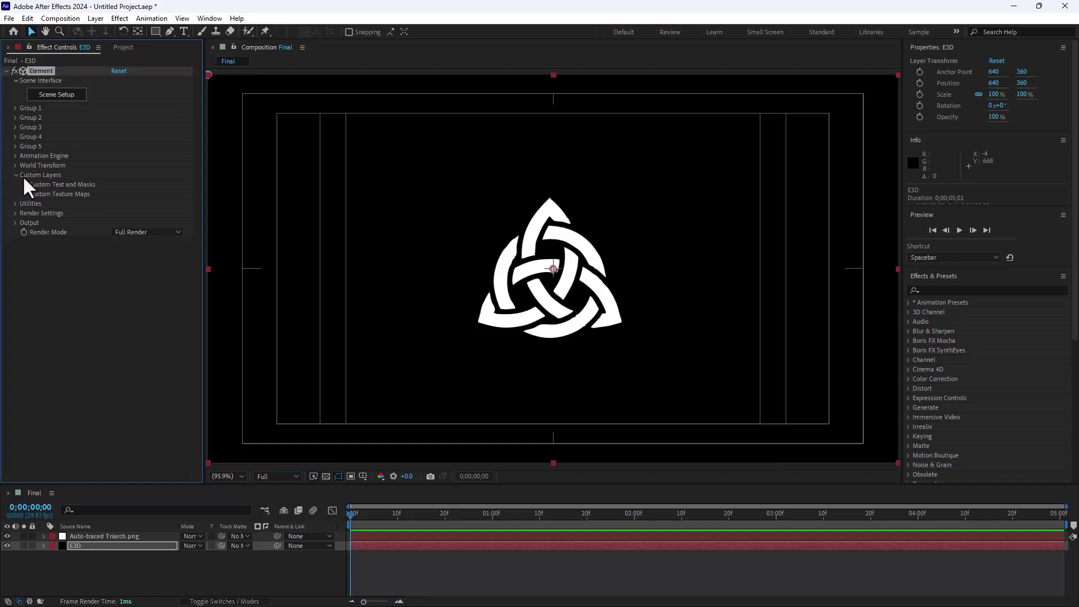
click(24, 184)
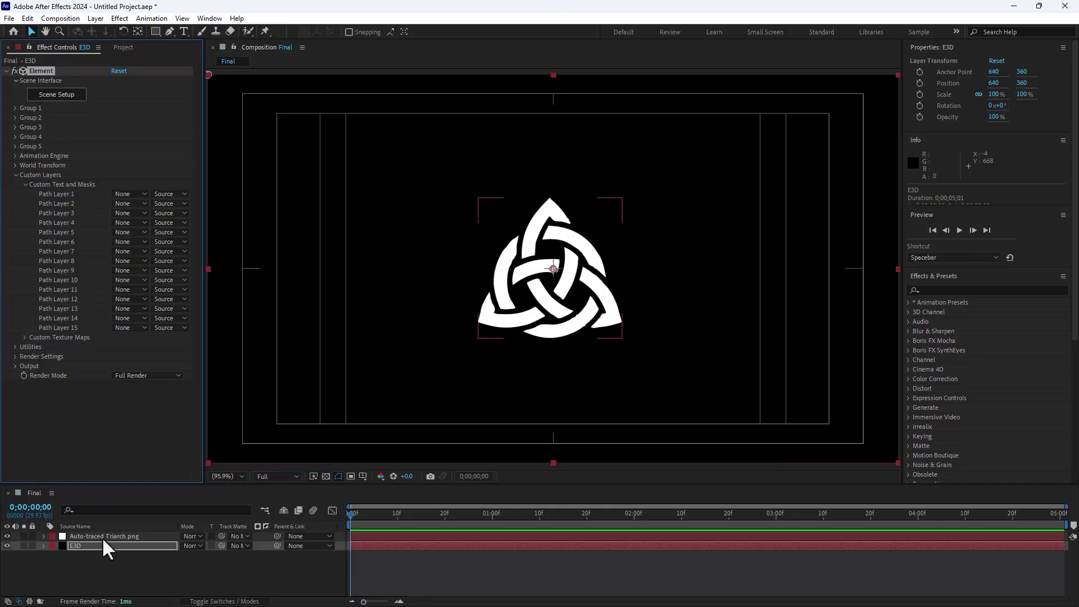
click(130, 194)
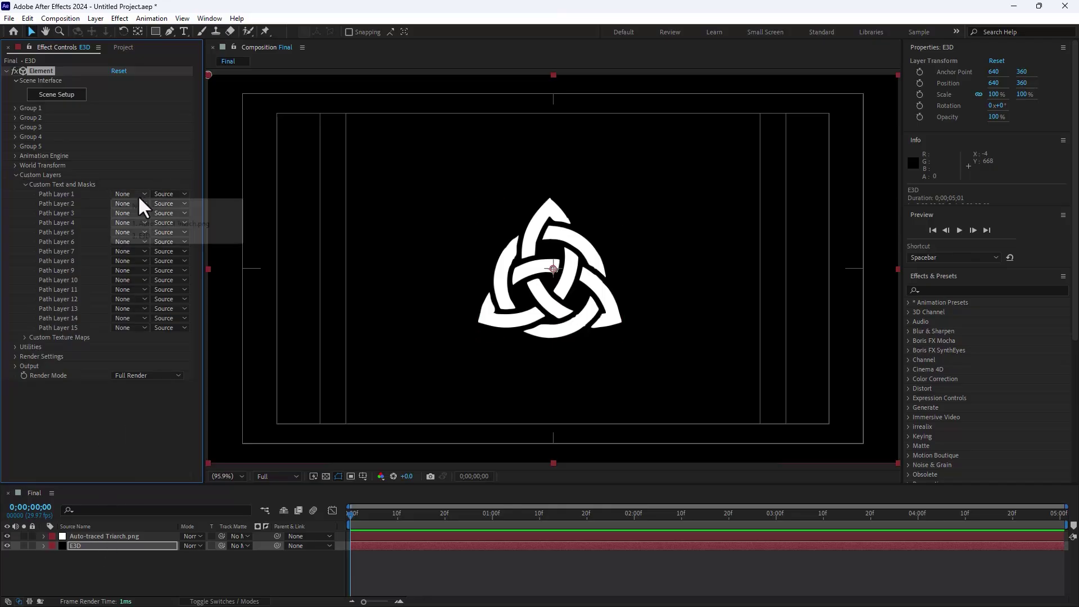
click(169, 224)
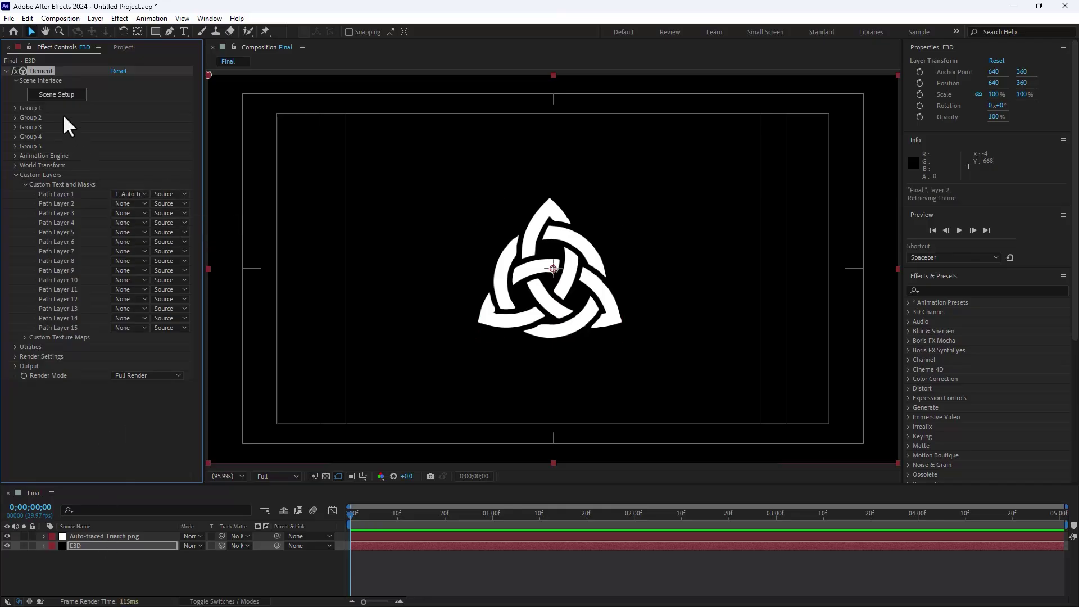
- Extrude the logo path in Element's Scene Setup and apply the Century preset from the Physical bevels
click(55, 95)
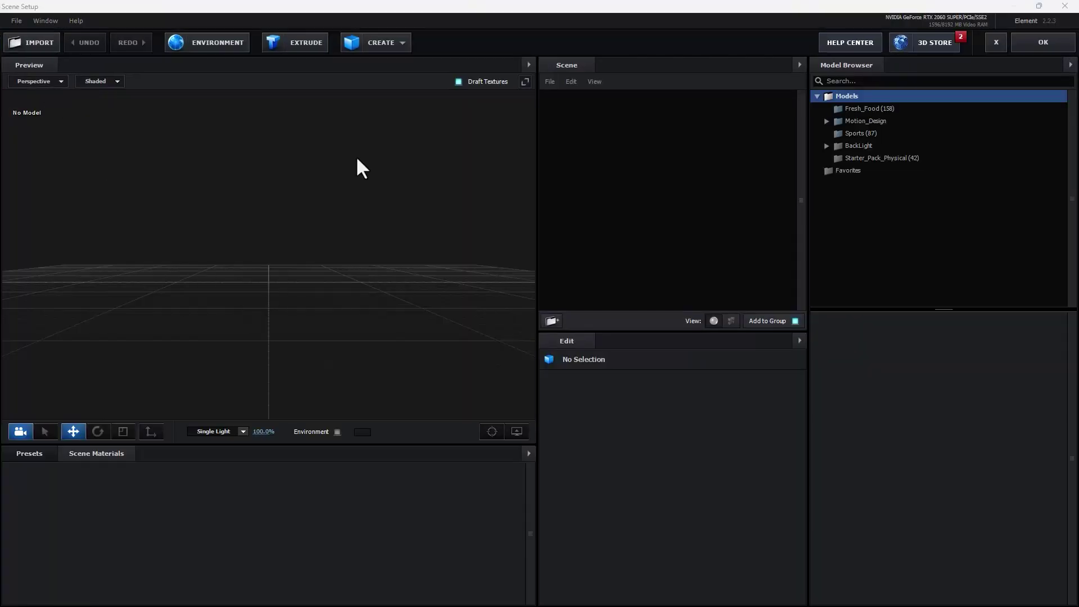
click(285, 45)
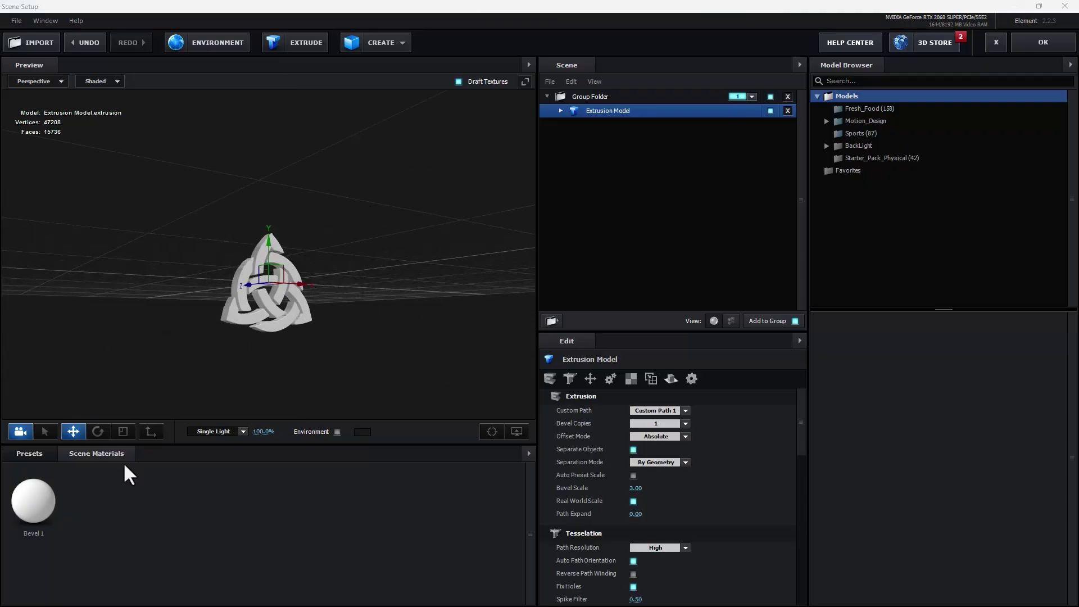
click(27, 449)
click(36, 475)
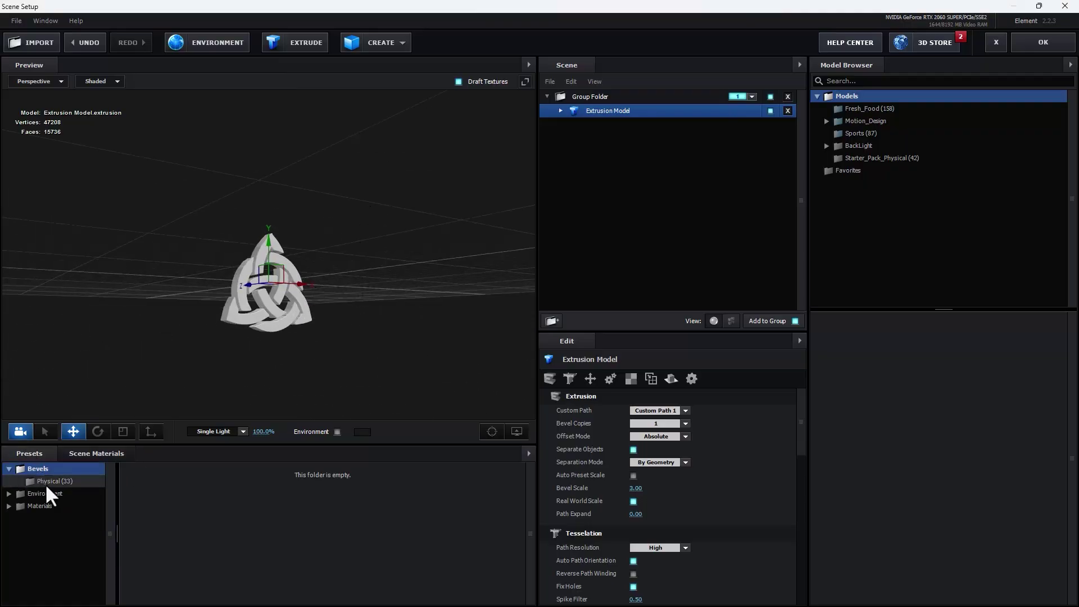
click(485, 498)
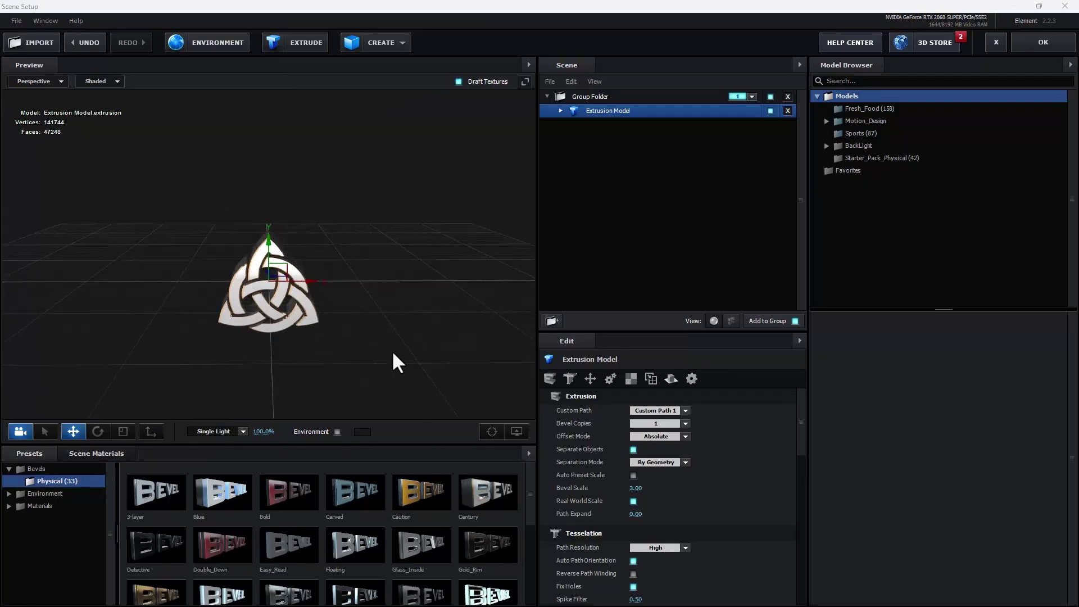
- Change the environment texture to Basic_2K_14.dds and set the preview lighting to 360
click(243, 51)
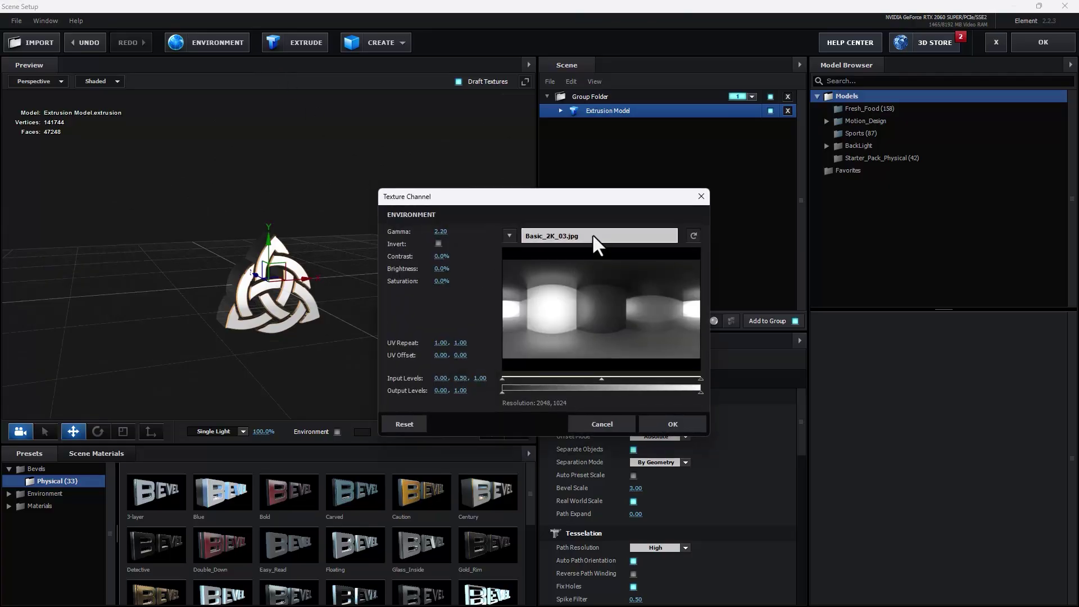
click(594, 236)
double_click(838, 457)
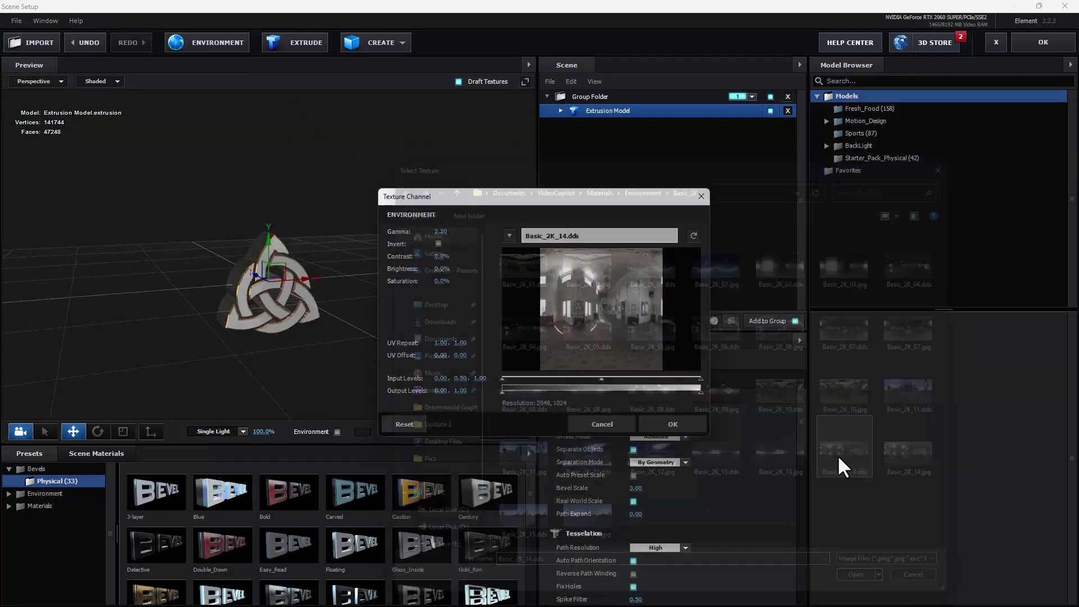
click(630, 424)
click(229, 431)
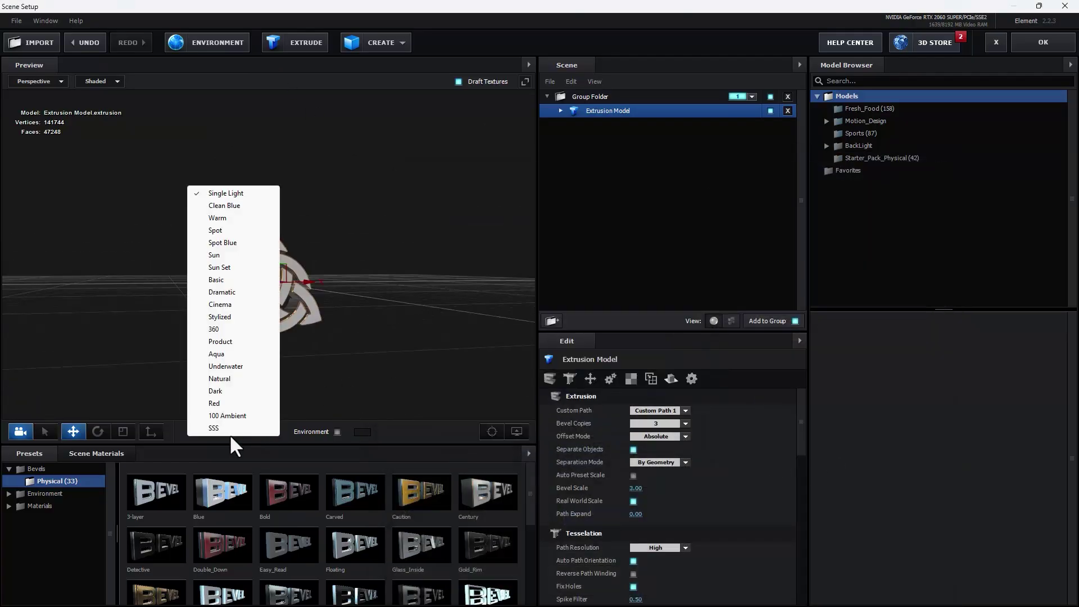
click(224, 424)
- Replace the logo extrusion's bevel with the Round preset from the Physical bevels
scroll(362, 528, down, 5)
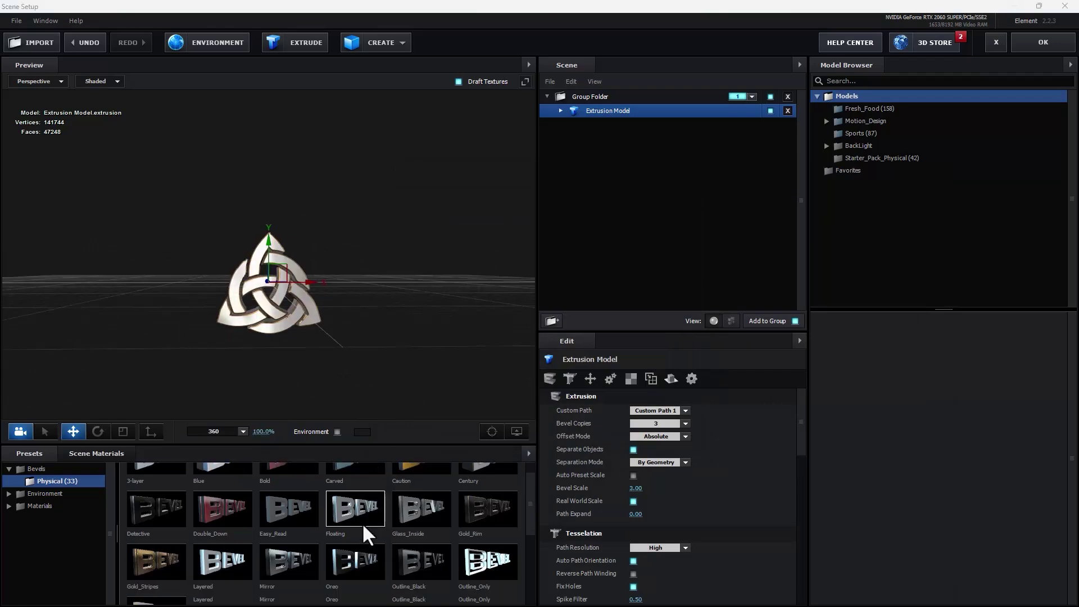
click(483, 521)
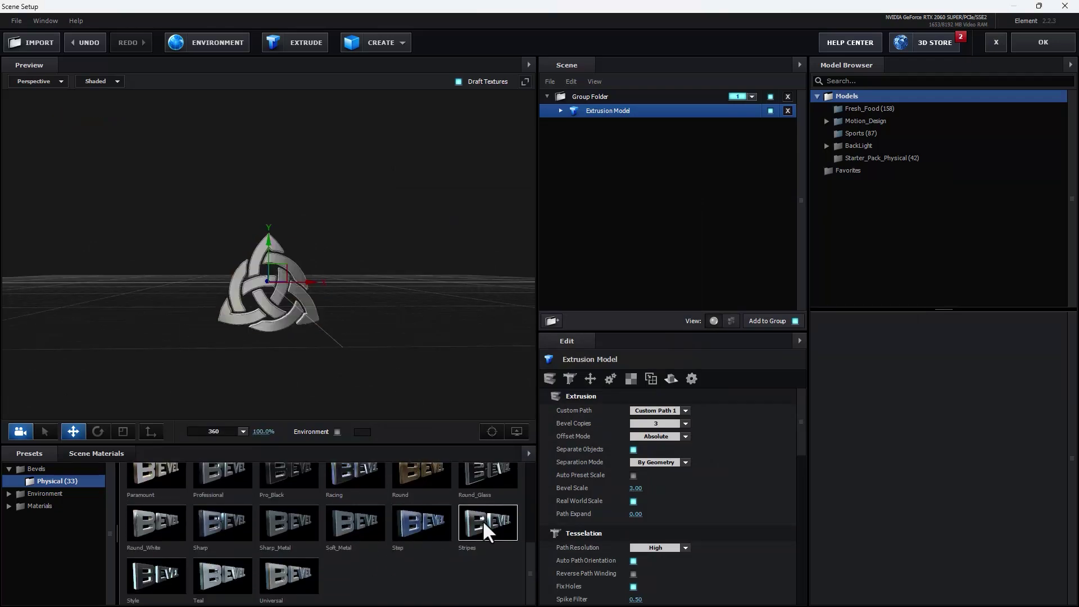
click(419, 478)
mouse_move(404, 308)
mouse_down()
mouse_move(478, 306)
mouse_move(409, 326)
mouse_up()
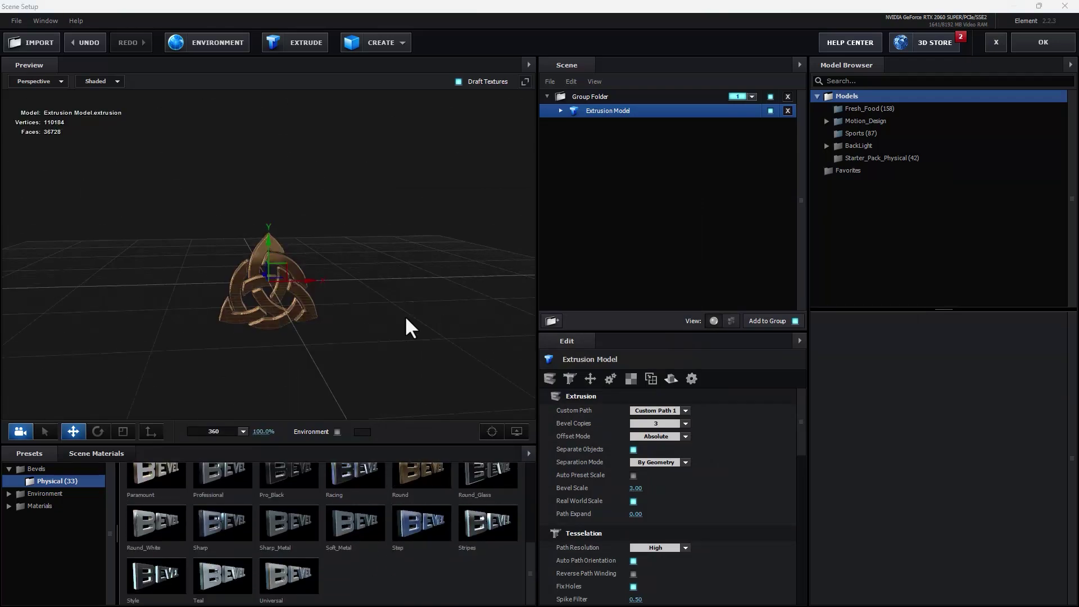
- Scale the extruded logo uniformly to more than twice its size and raise it along the Y axis
click(122, 430)
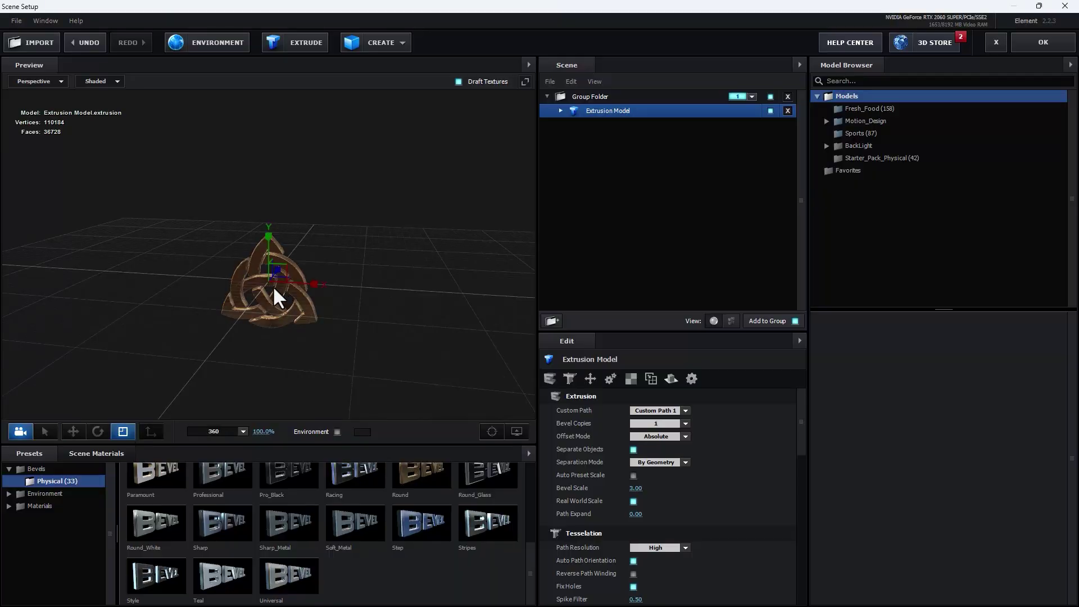
drag(271, 276, 378, 152)
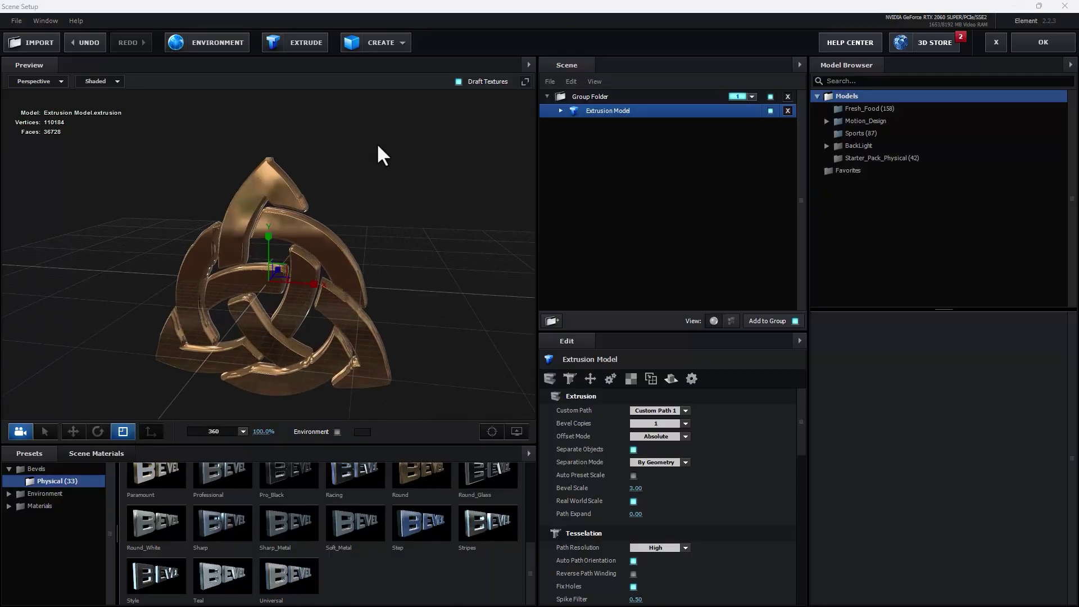
click(76, 431)
drag(271, 240, 414, 247)
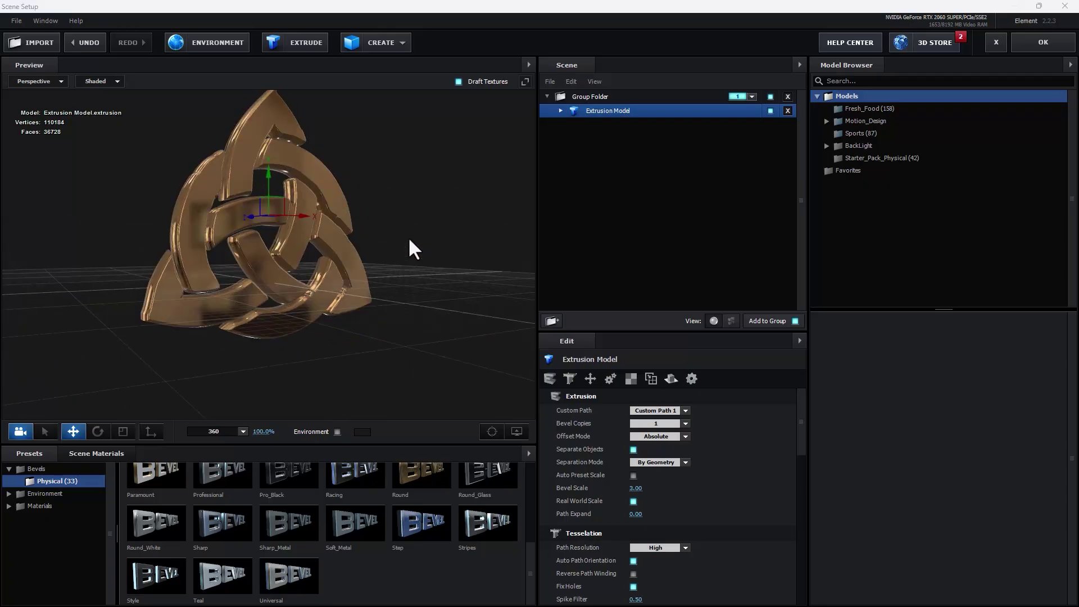
- Look through the VFXER Bonus and Motion Design material presets and try 061_VFXERphy on the logo
click(53, 507)
click(56, 517)
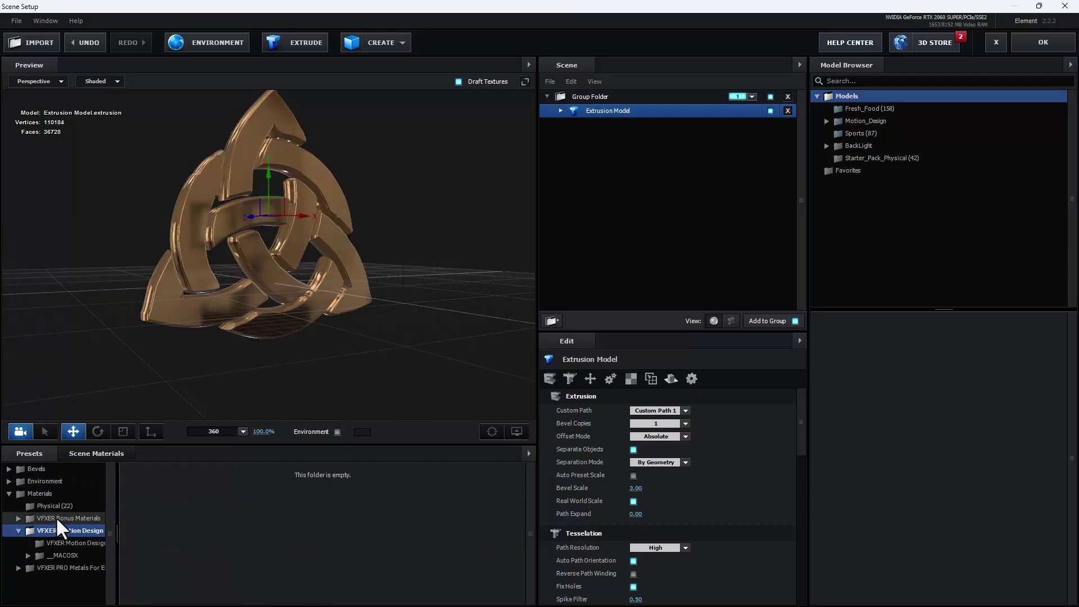
click(58, 530)
click(52, 543)
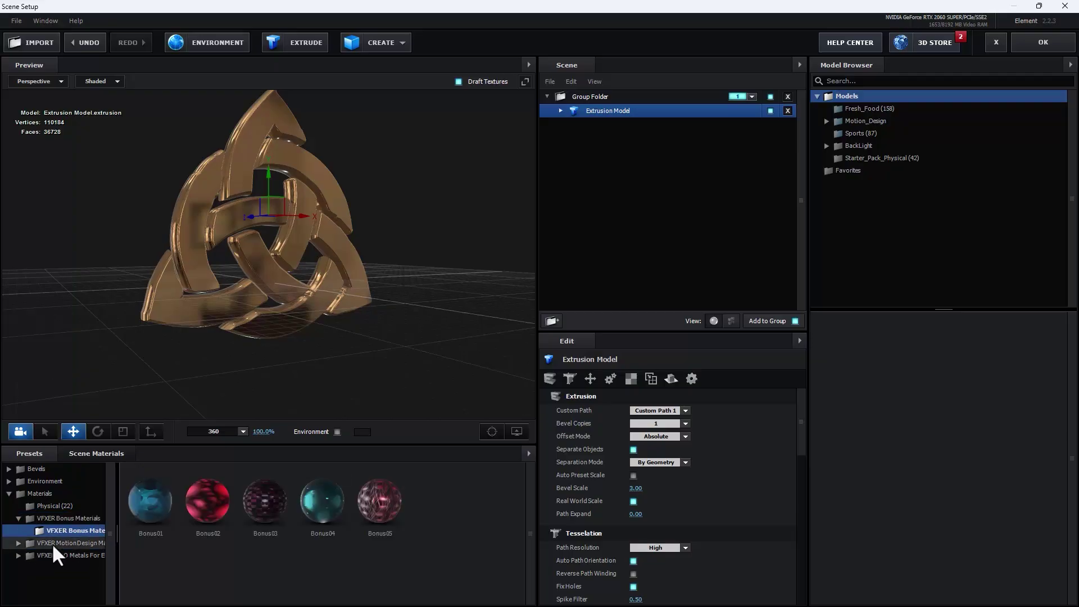
click(59, 544)
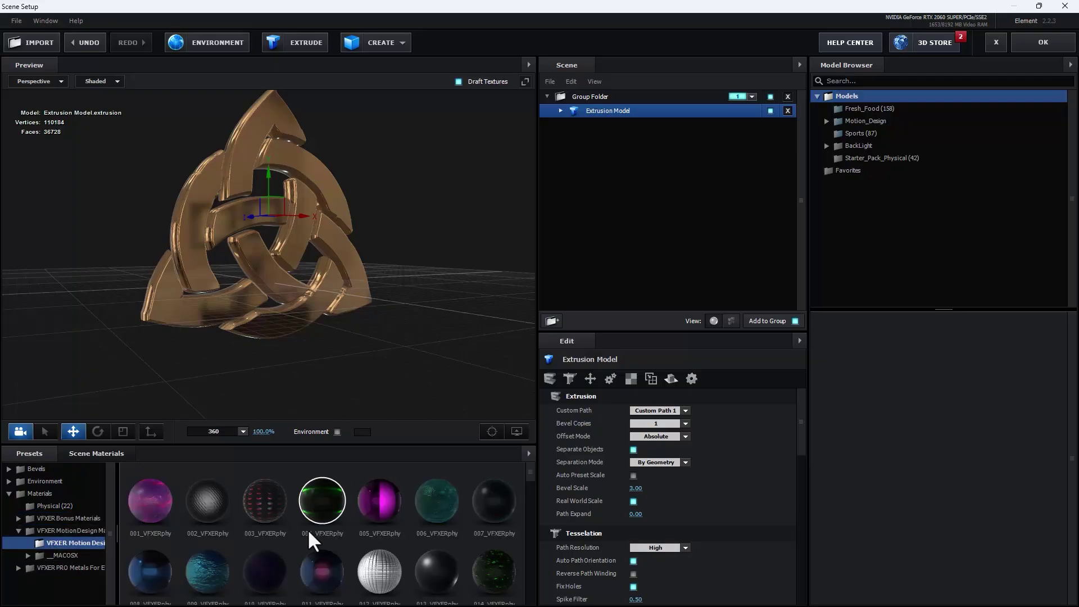
scroll(359, 522, down, 6)
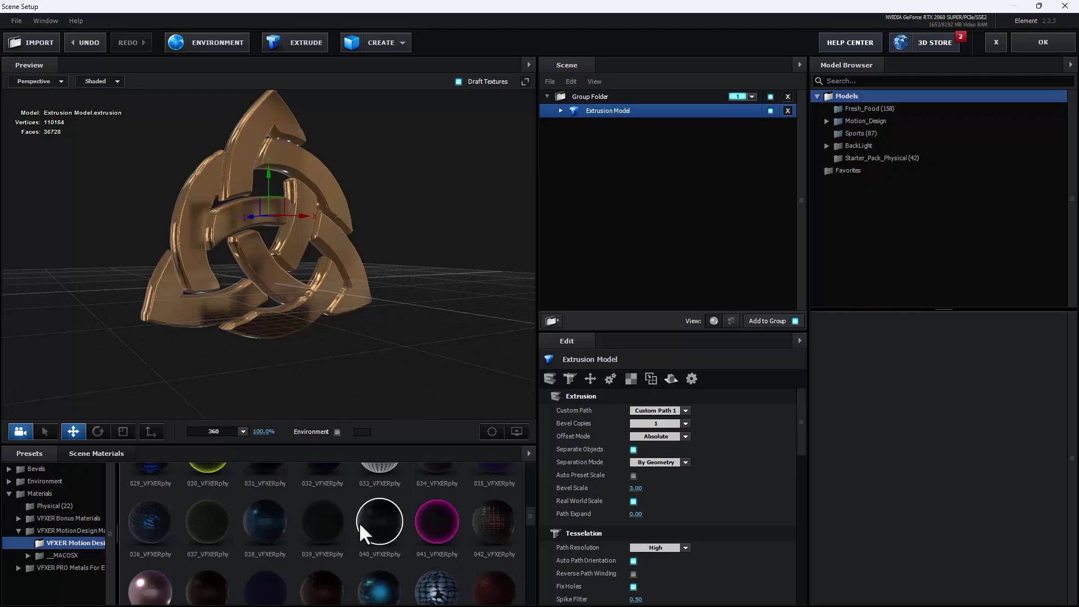
scroll(359, 521, down, 2)
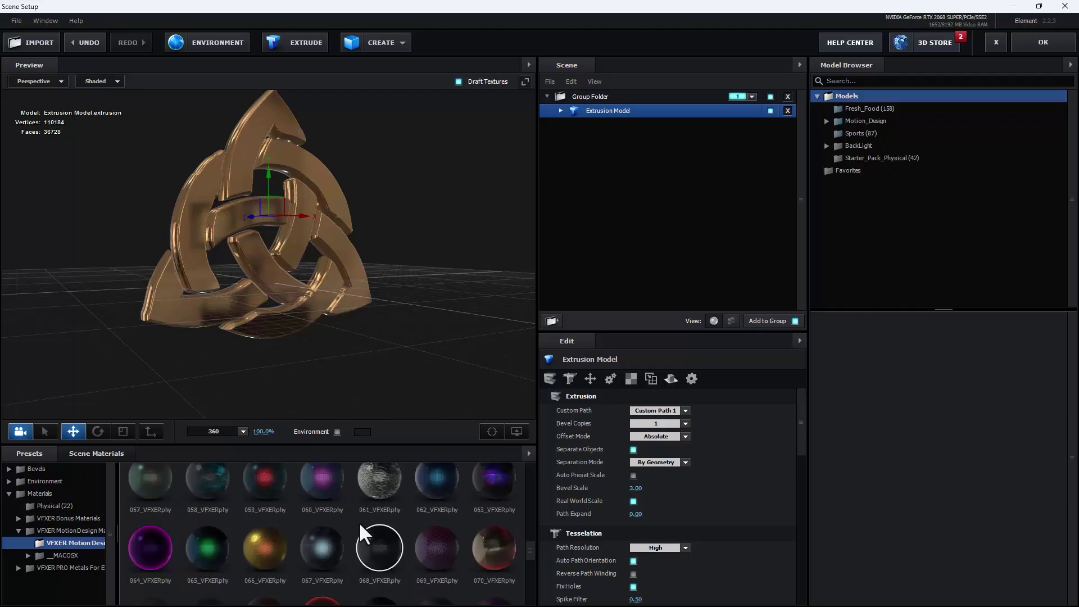
click(377, 477)
scroll(411, 519, down, 1)
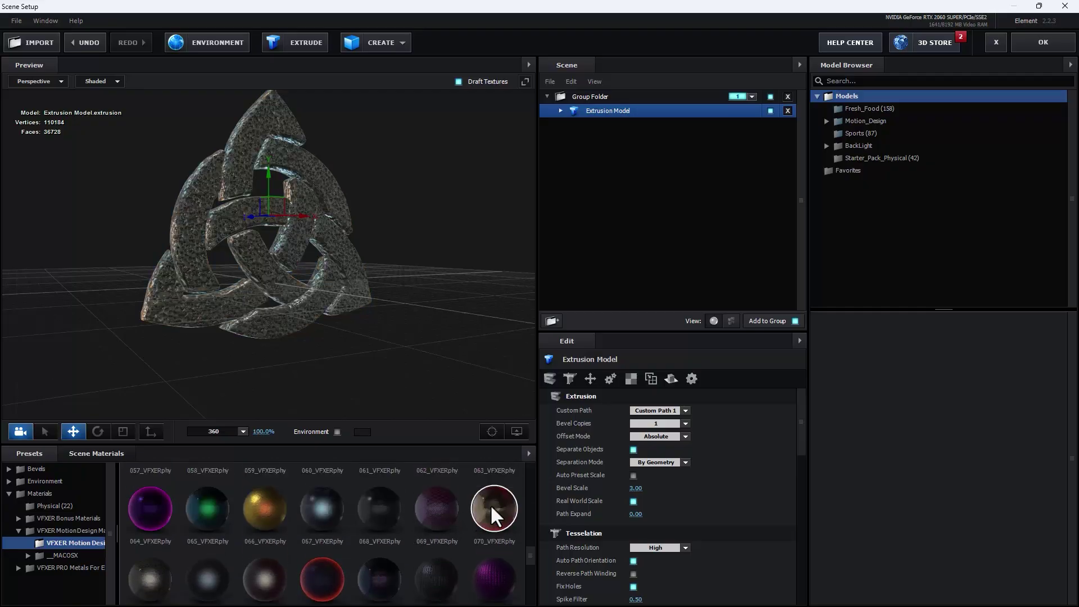
- Try several more VFXER Motion Design materials on the logo, ending with a purple one, and inspect each from different angles
click(376, 515)
scroll(376, 515, down, 3)
drag(396, 307, 427, 261)
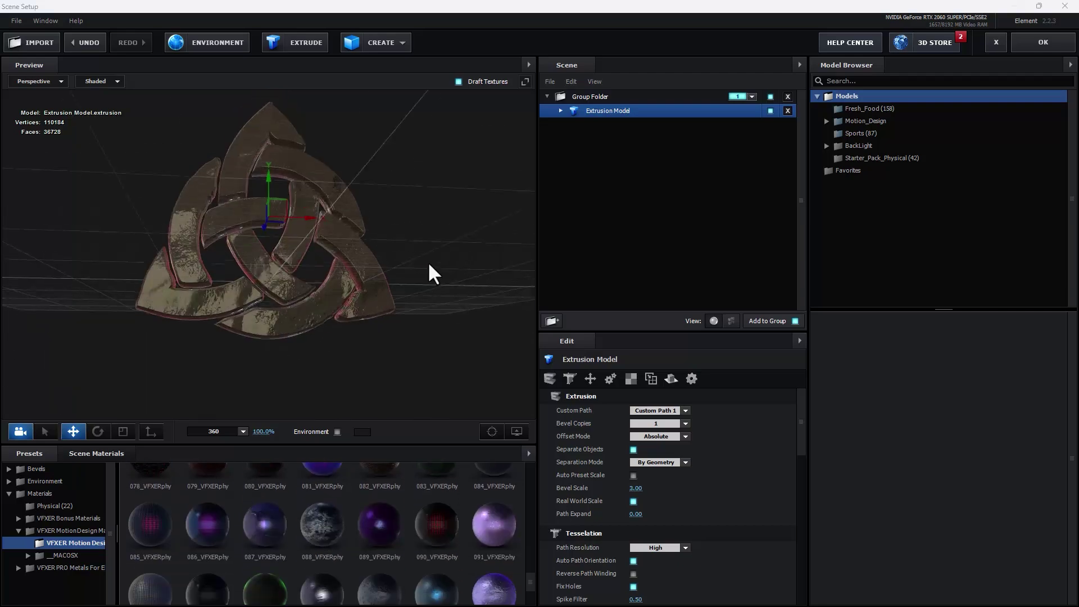
scroll(366, 494, down, 2)
click(140, 492)
drag(441, 314, 440, 456)
click(479, 486)
drag(464, 260, 506, 267)
- Try the 066_VFXERphy material on the logo and inspect its surface from the front
scroll(309, 513, up, 3)
scroll(309, 514, up, 2)
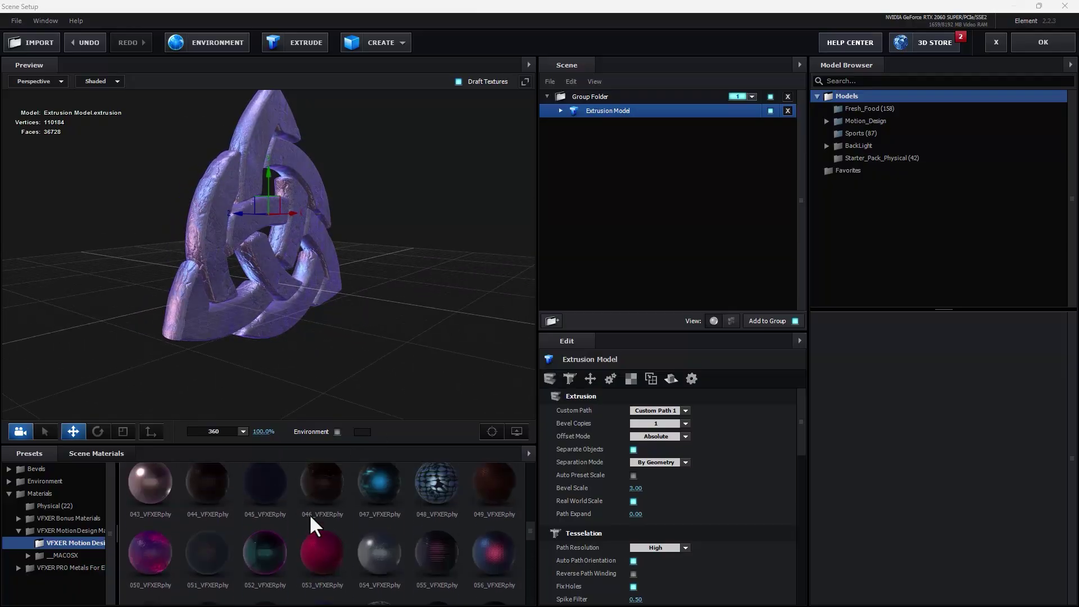
click(255, 520)
drag(447, 348, 407, 343)
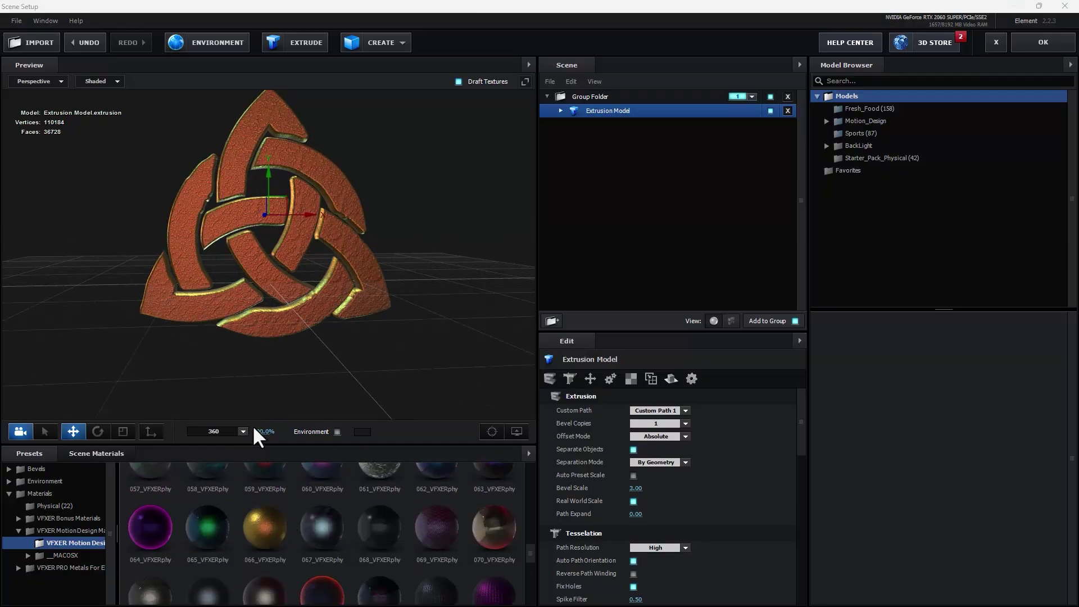
click(320, 371)
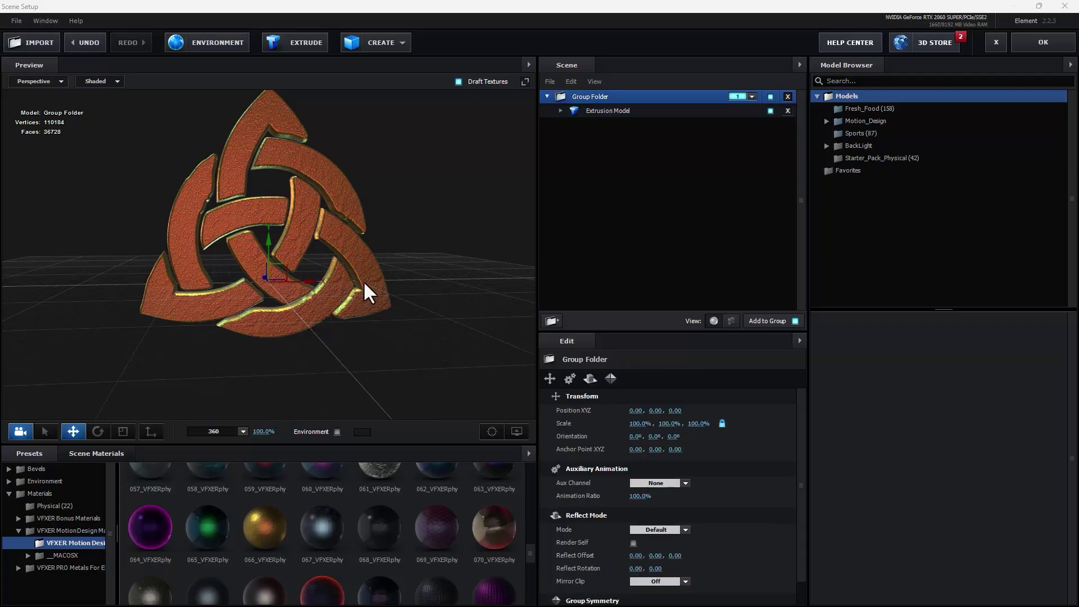
- Open the VFXER PRO Metals materials and try Metal 007 and Metal 002 on the logo
scroll(345, 500, down, 1)
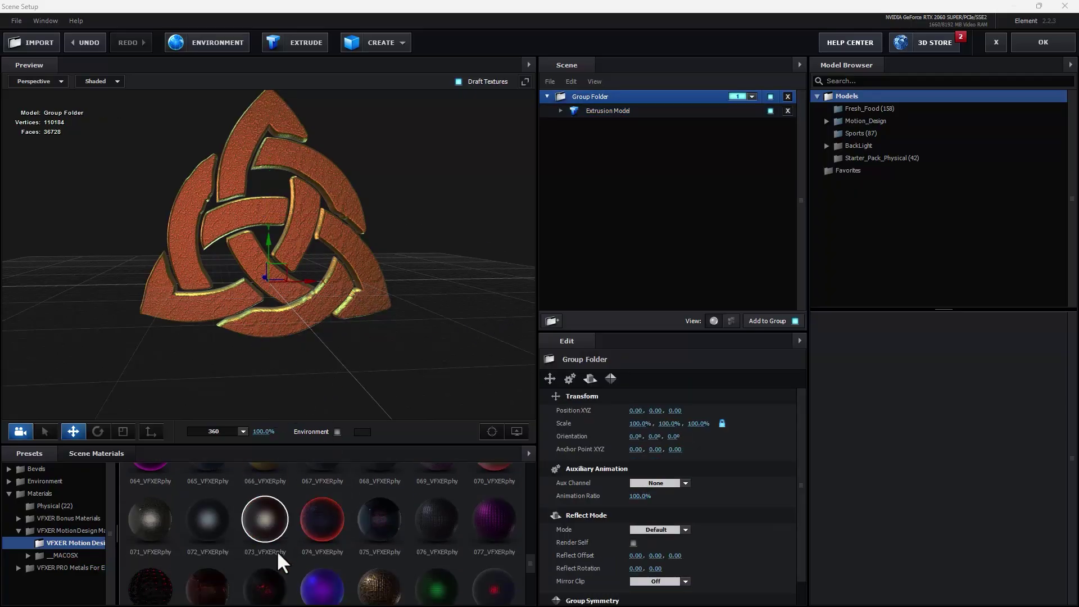
click(63, 567)
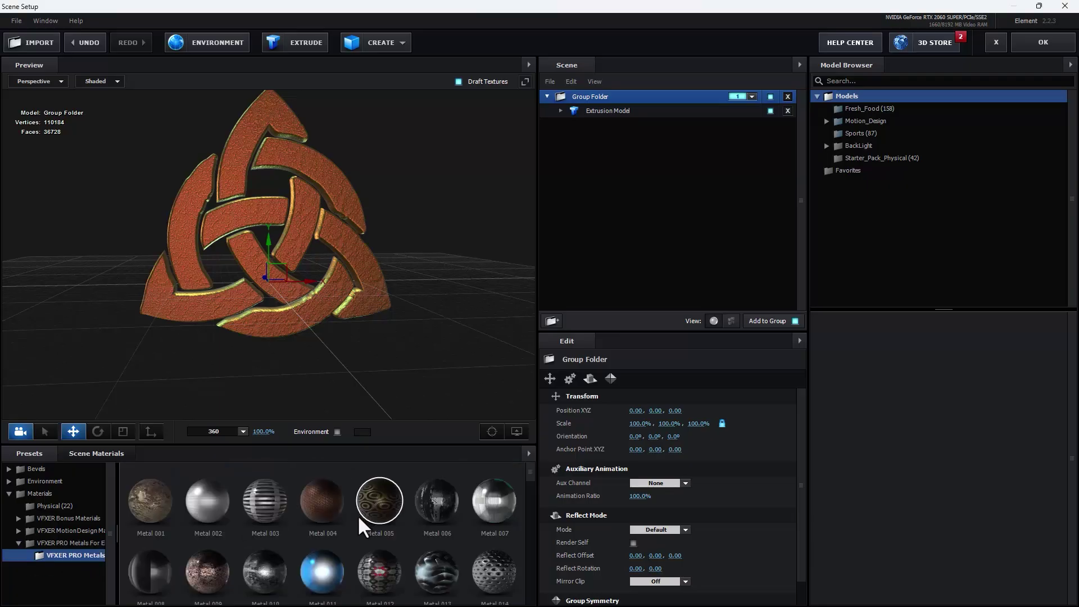
click(493, 503)
drag(419, 368, 442, 325)
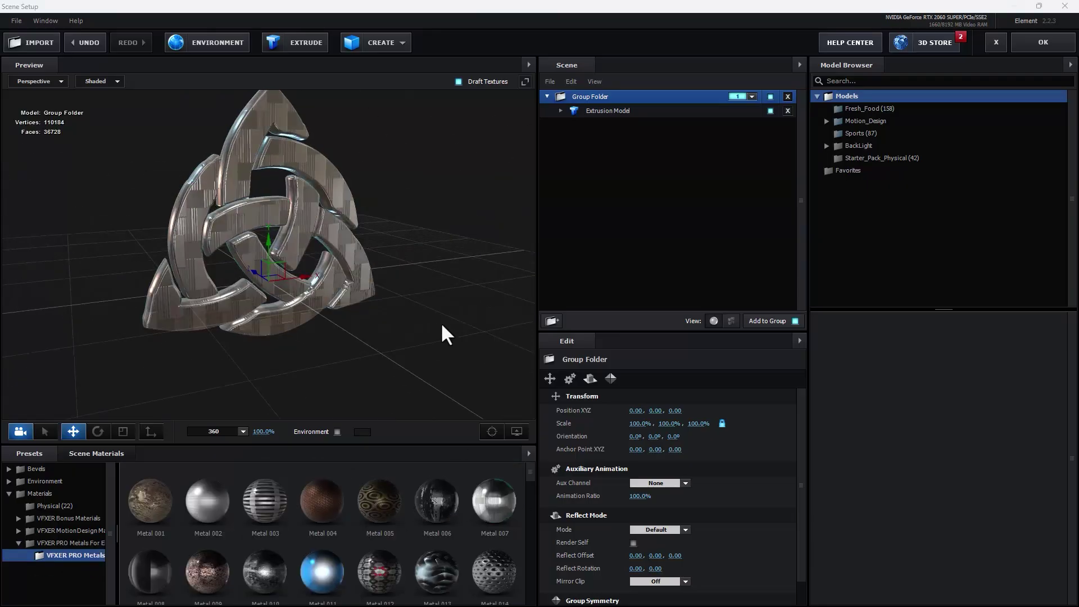
click(203, 497)
scroll(344, 524, down, 1)
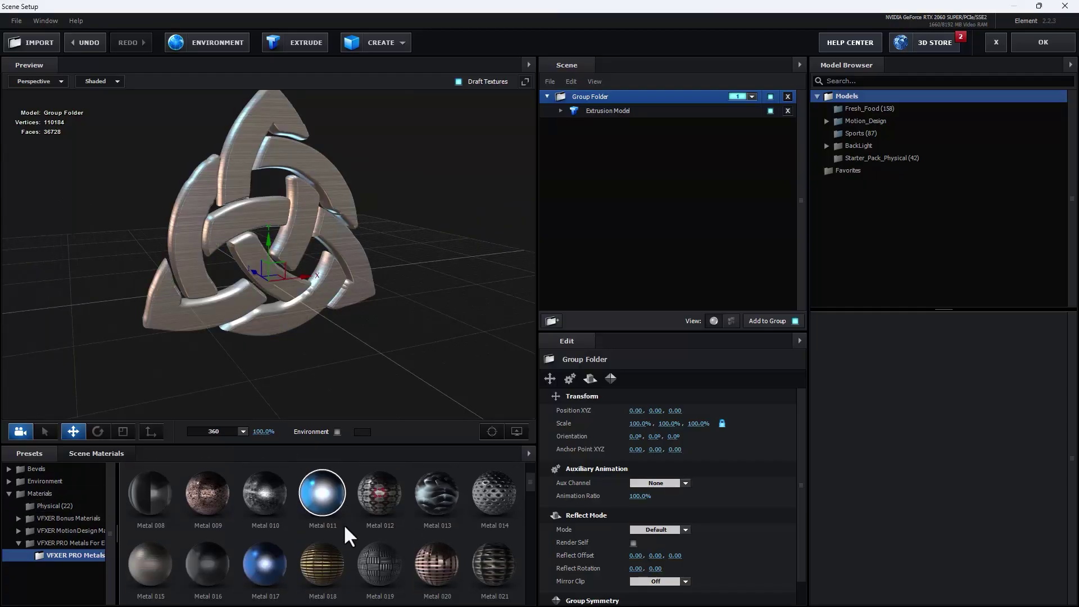
- Try the Metal 011 and Metal 045 materials on the logo, viewing each from a different angle
click(317, 497)
drag(425, 328, 435, 307)
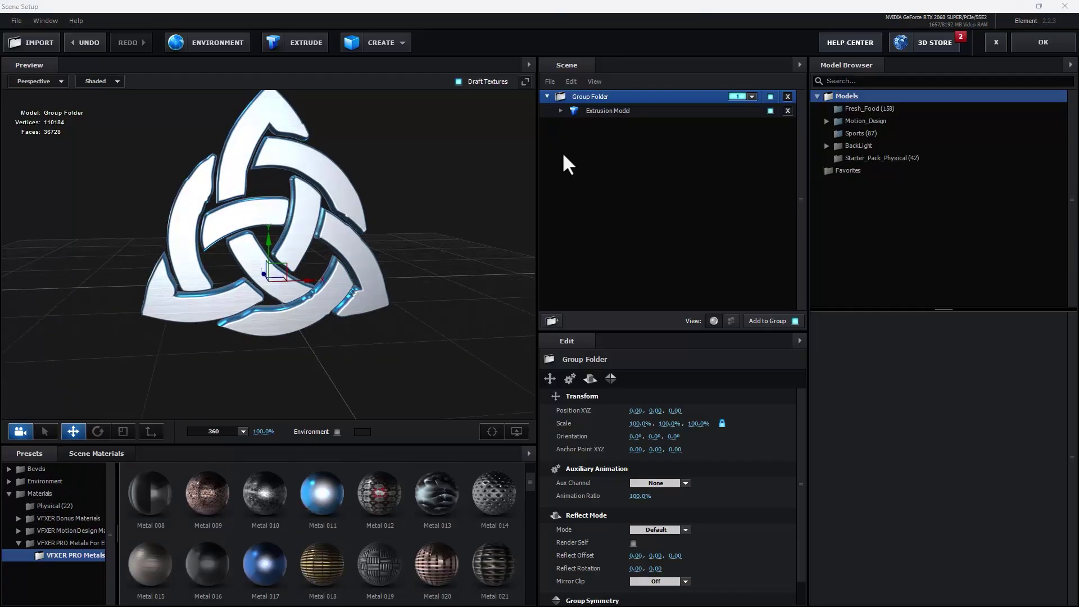
drag(425, 184, 413, 182)
scroll(294, 522, down, 5)
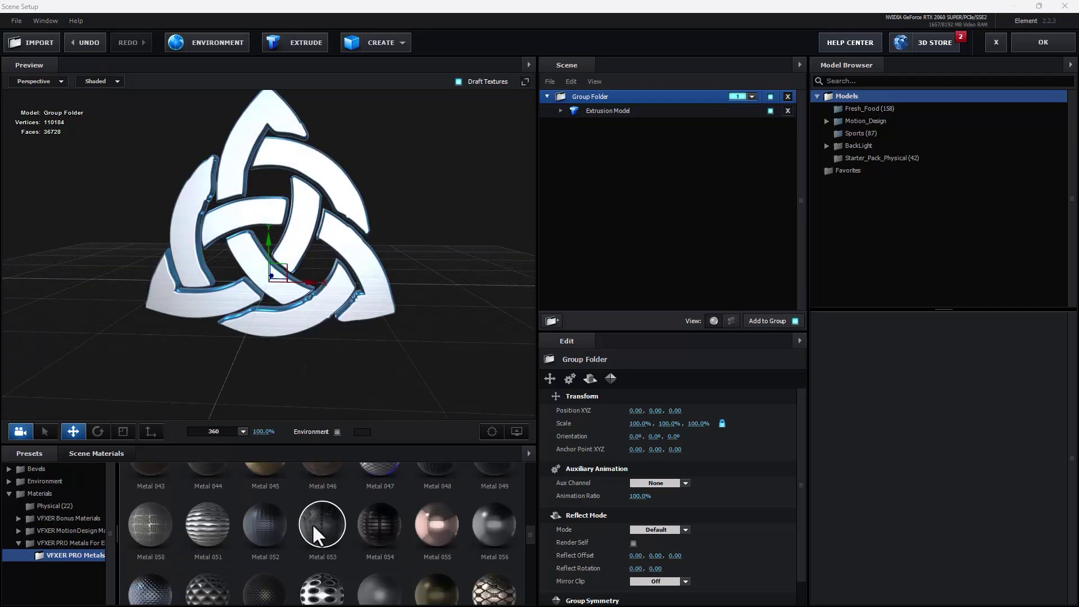
click(266, 474)
drag(474, 356, 491, 340)
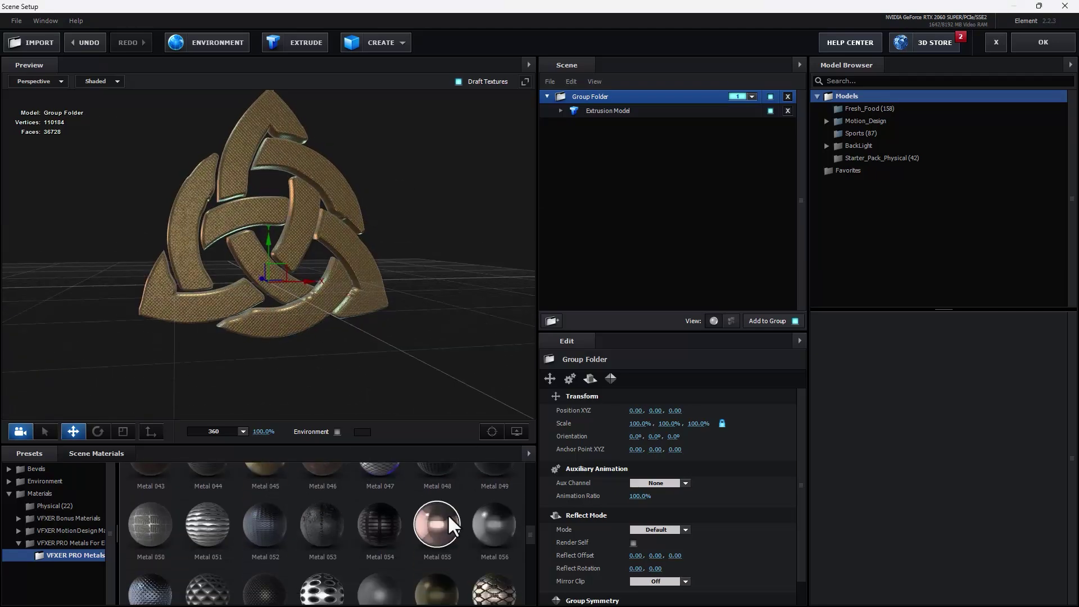
- Try Metal 055 on the logo, and replace it with the gold Metal 073 material
click(447, 514)
scroll(428, 494, down, 3)
scroll(406, 512, down, 1)
drag(270, 500, 404, 382)
drag(476, 317, 480, 332)
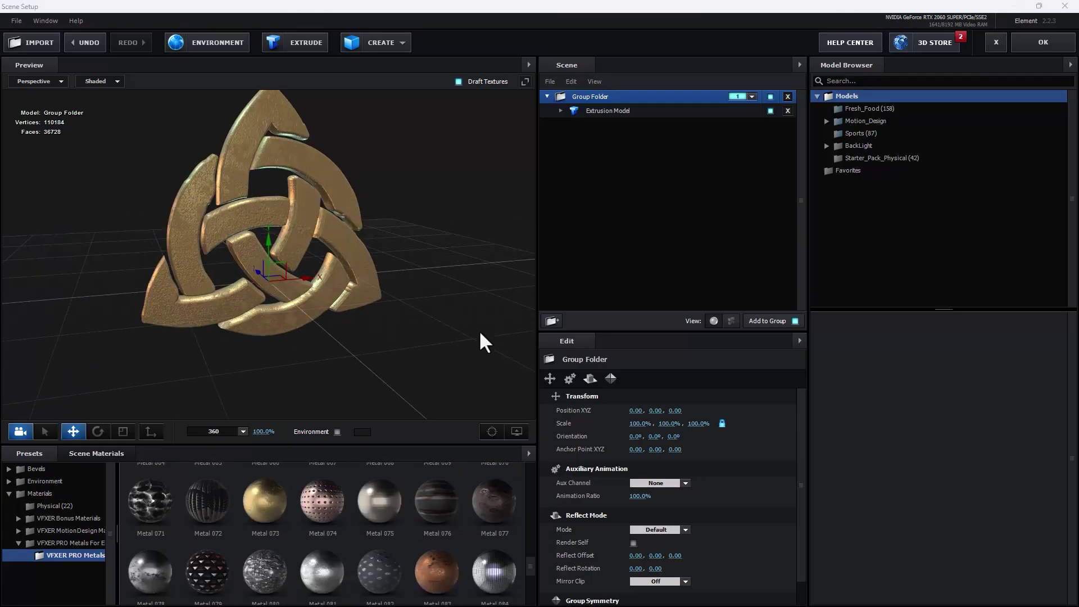
- Accept the Scene Setup changes and return to the Final composition without discarding the scene
click(995, 42)
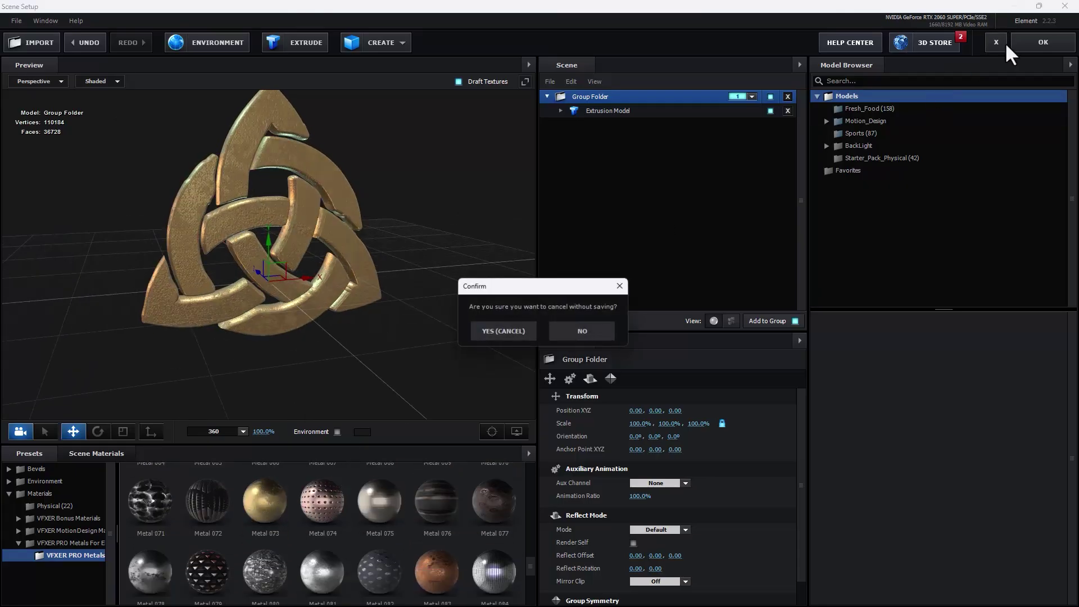
click(620, 286)
click(1036, 48)
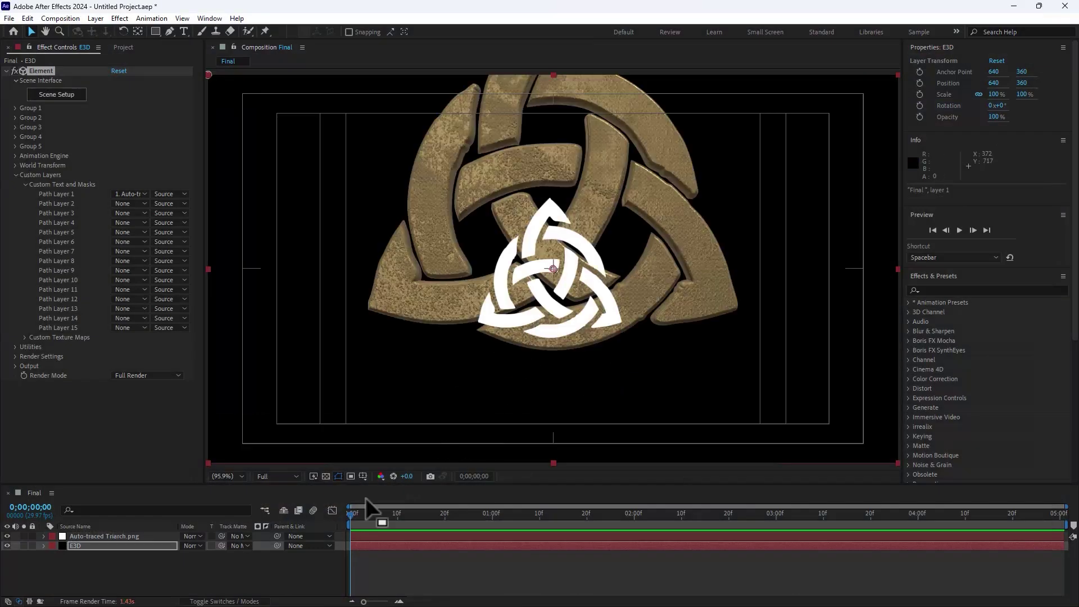
- In Group 1 of the E3D layer's Element effect, set the particle size to 4.50 and the XY position to 640, 437
click(77, 548)
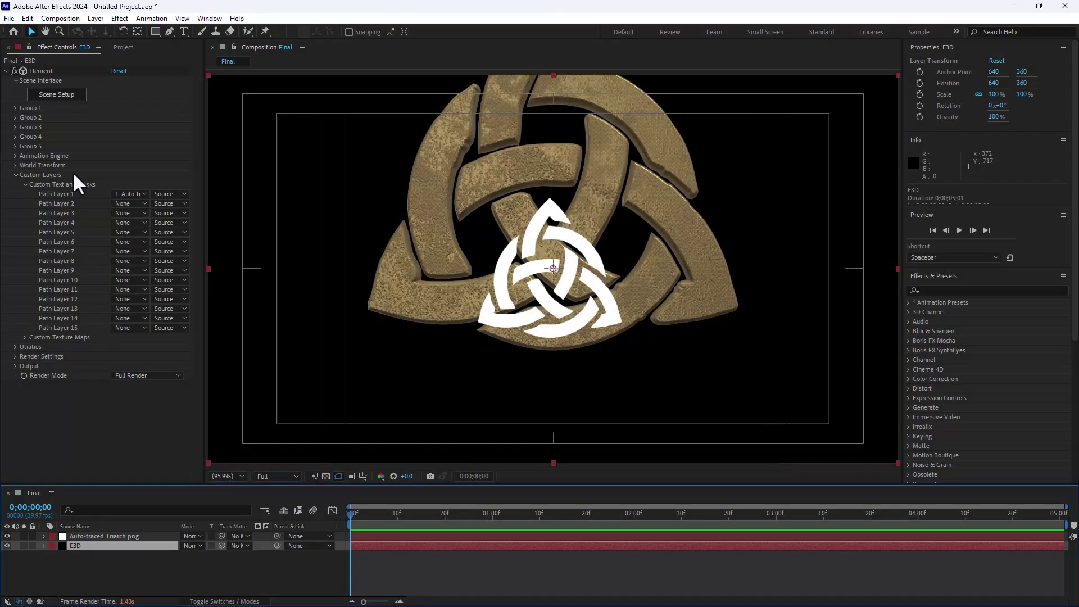
click(16, 109)
click(24, 138)
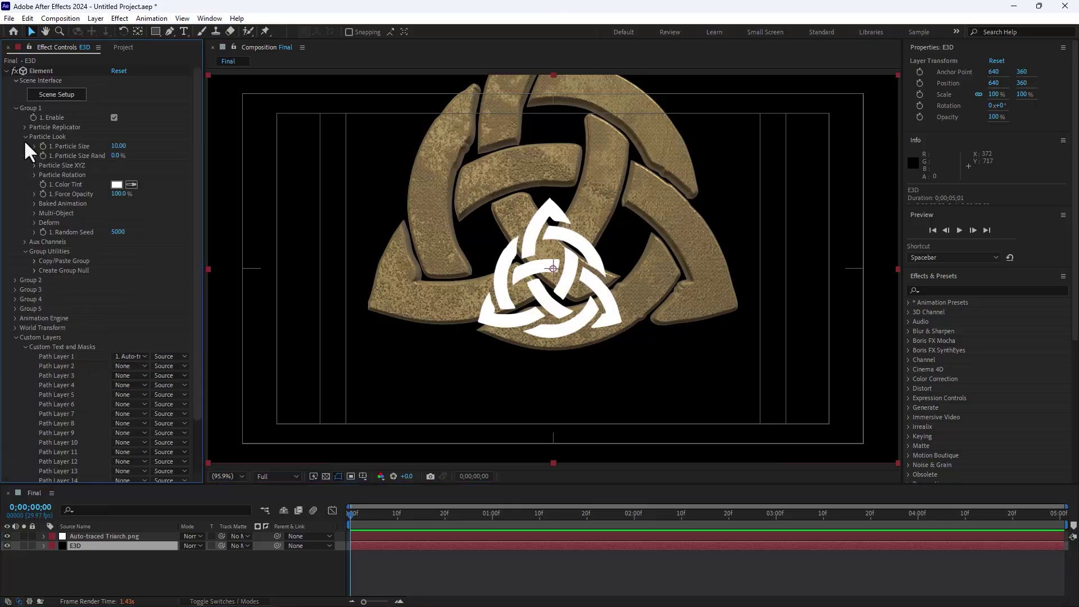
drag(115, 145, 114, 170)
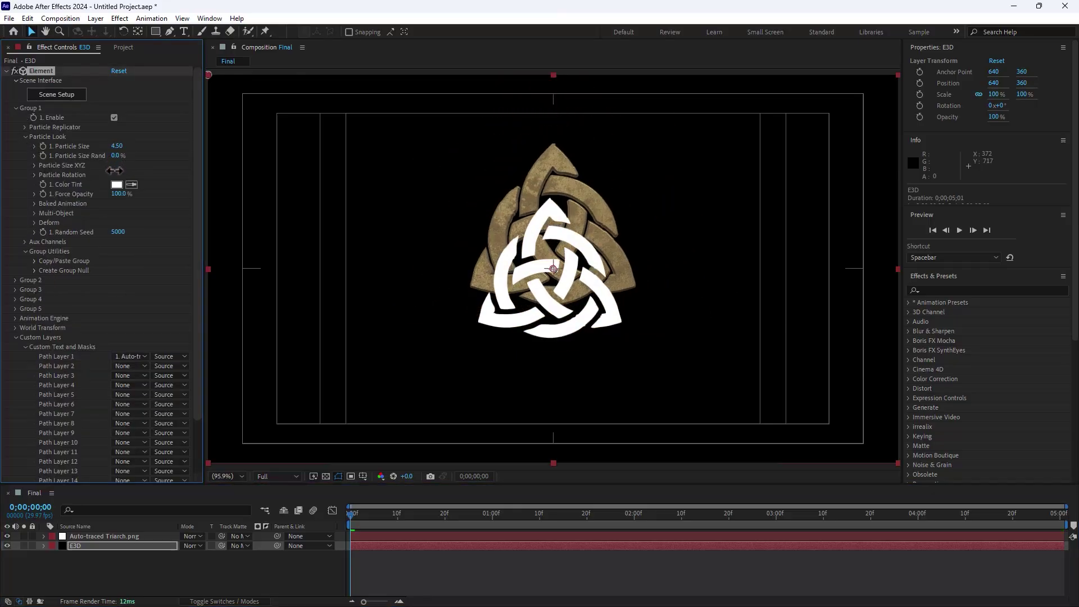
click(25, 127)
drag(149, 159, 189, 155)
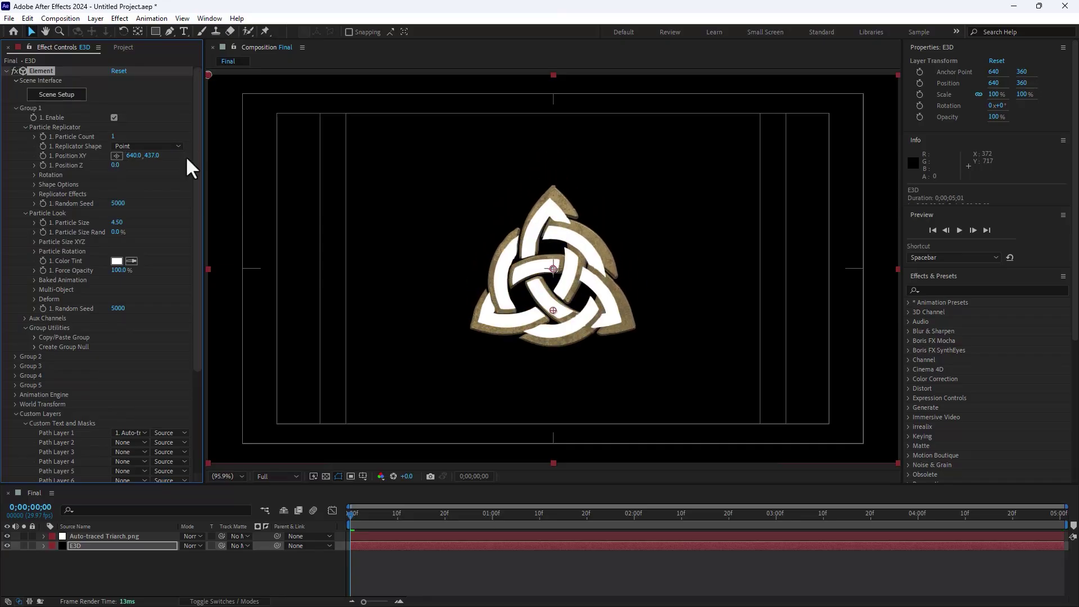
- Add a new camera named Camera 1 with the 28mm preset to the Final composition
right_click(225, 576)
mouse_move(274, 436)
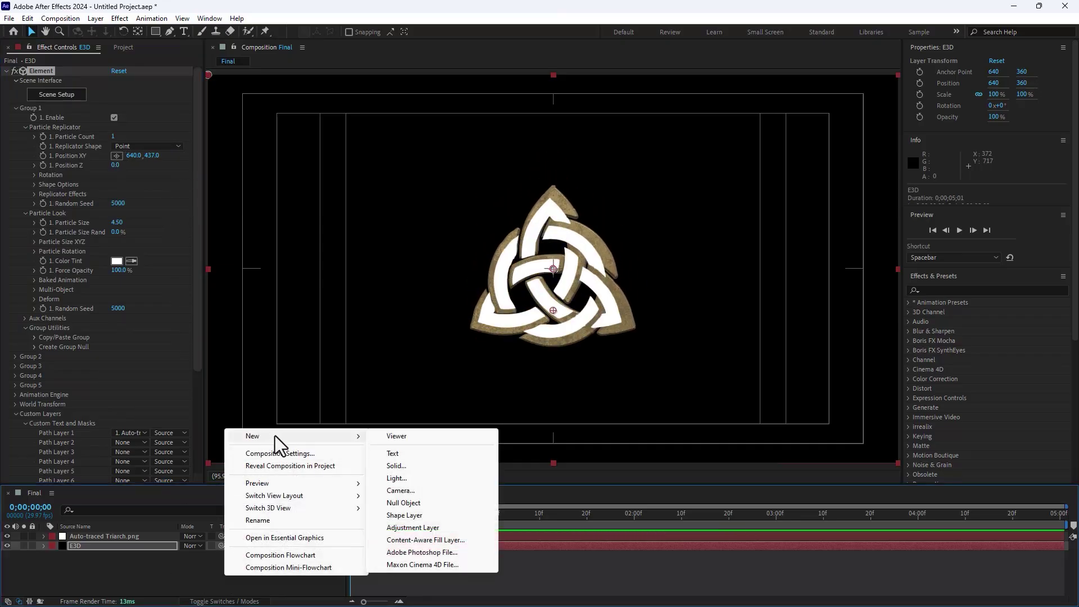
click(402, 490)
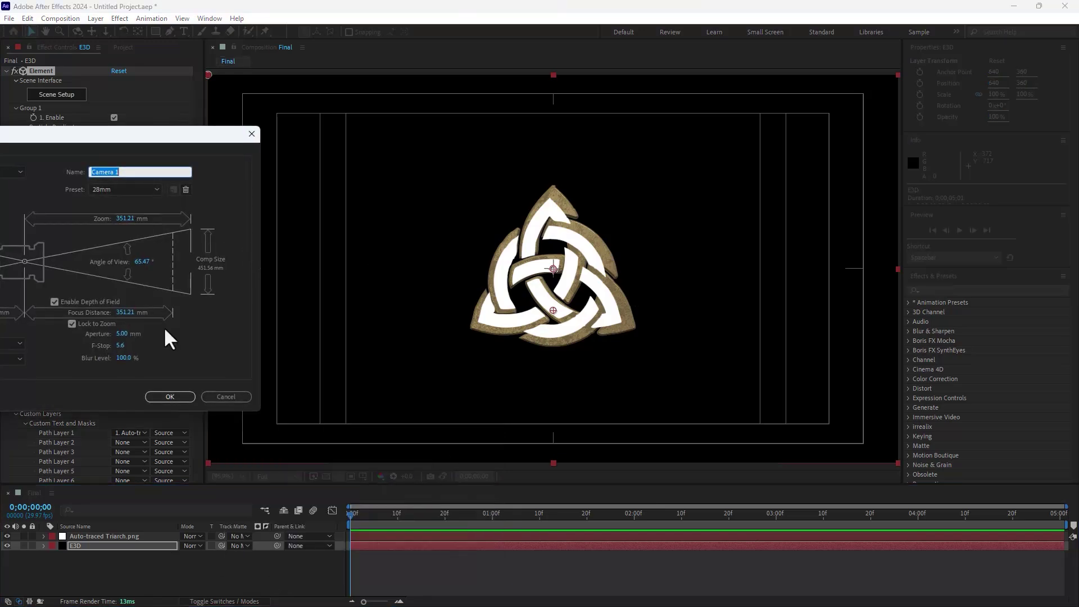
click(170, 396)
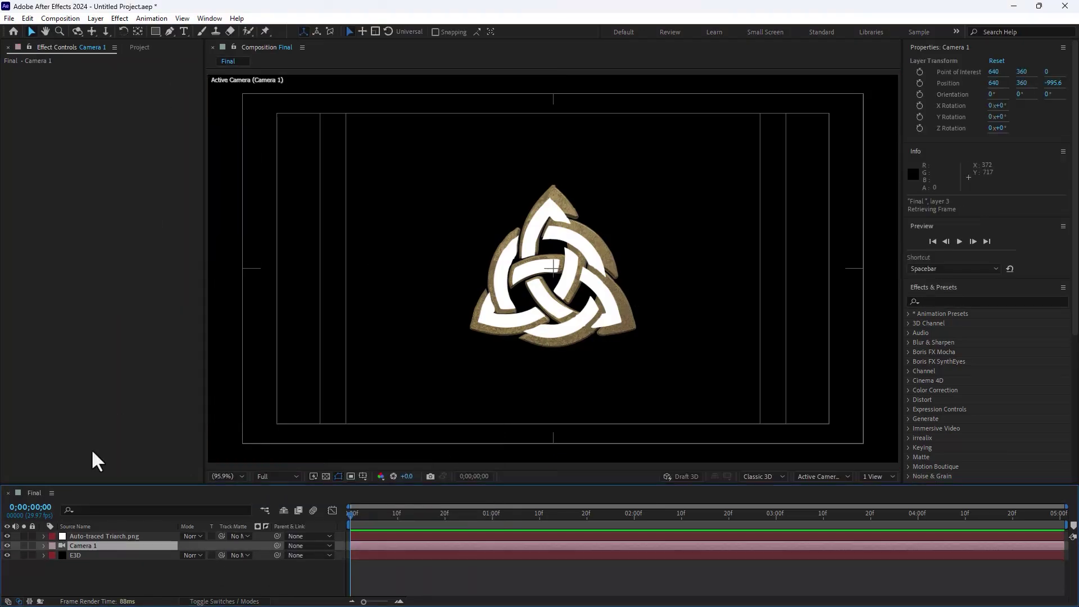
- Hide the Auto-traced Triarch.png layer and orbit the camera around the 3D logo
click(7, 535)
click(78, 31)
drag(439, 211, 482, 203)
drag(507, 199, 446, 200)
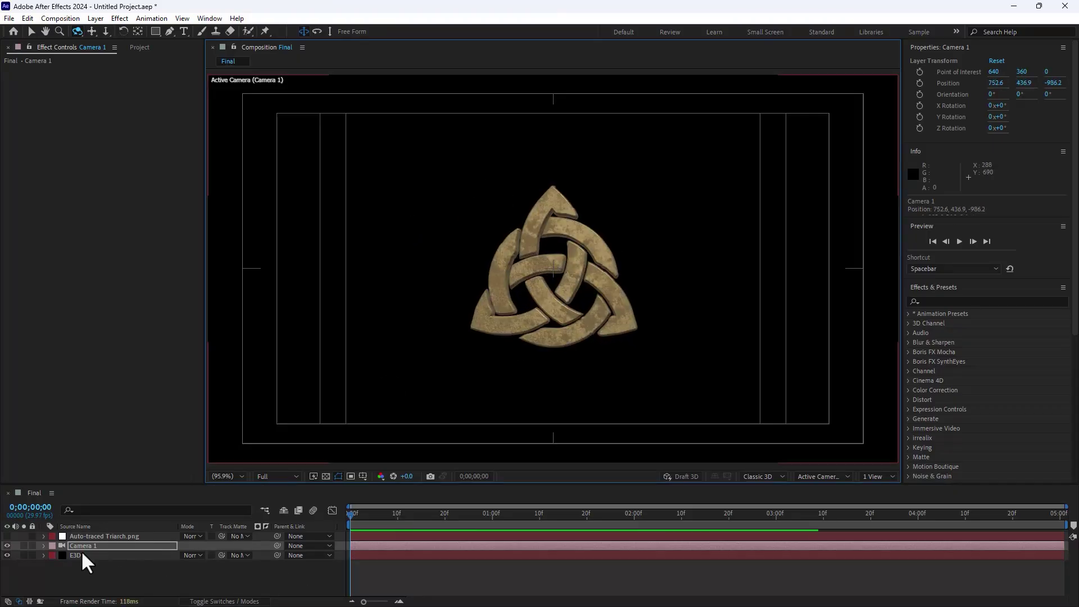
- Set Add Lighting to 360 in the E3D layer's Element render settings, and orbit the camera to inspect the lit logo
click(155, 555)
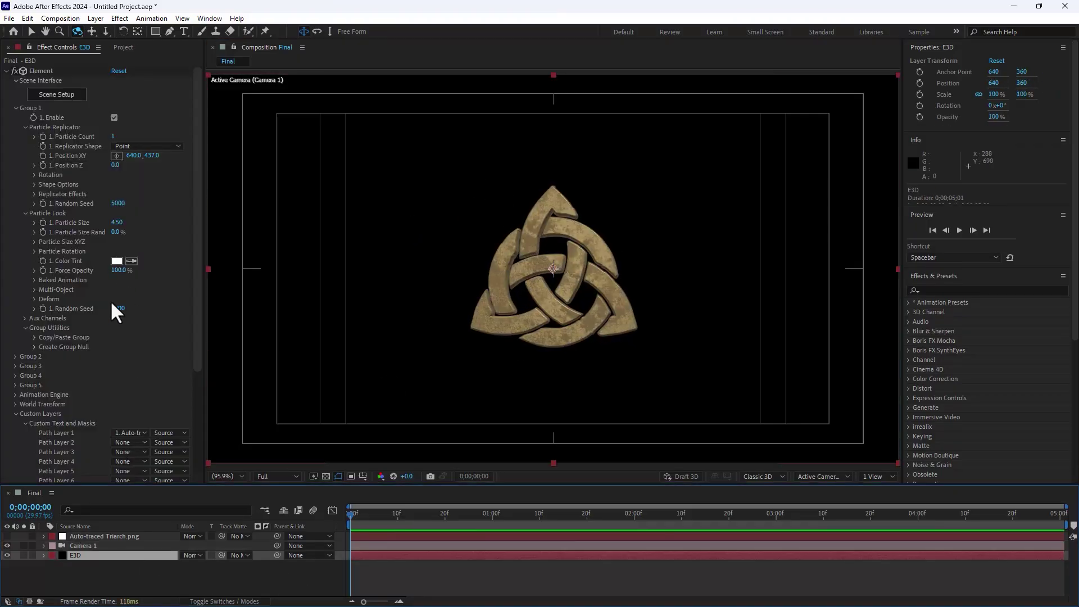
scroll(168, 368, down, 5)
click(22, 456)
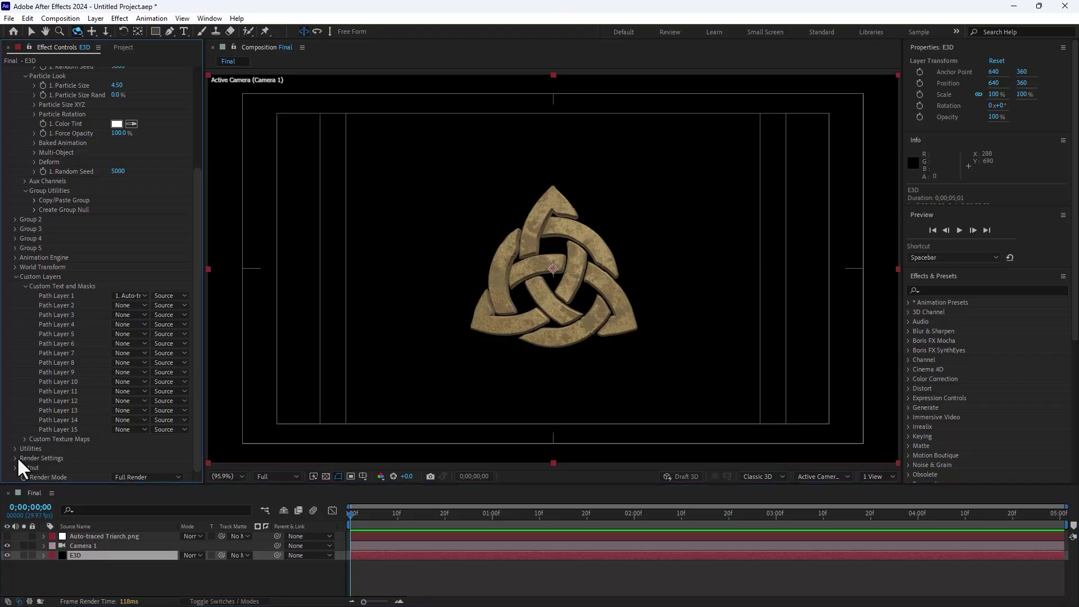
scroll(22, 453, down, 4)
click(24, 363)
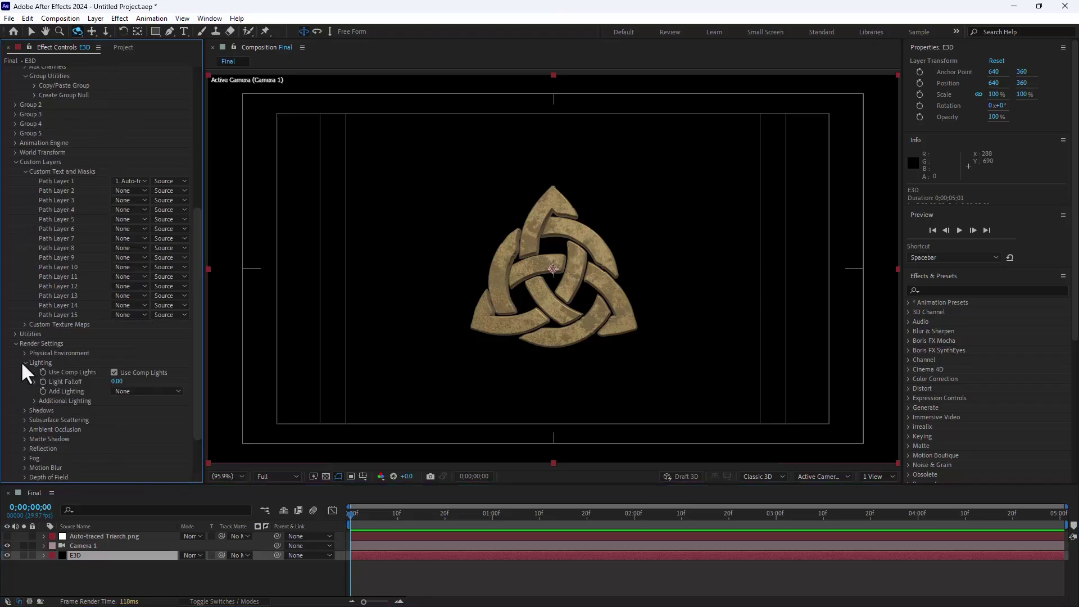
click(146, 390)
click(153, 281)
drag(506, 284, 512, 292)
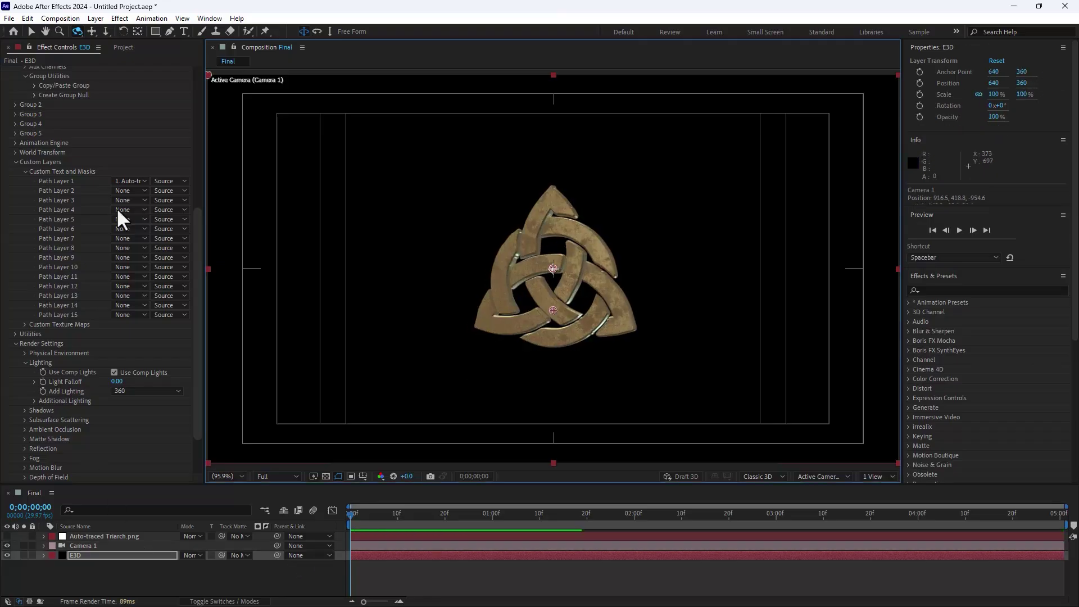
- Import Ford.png into the project
click(123, 46)
double_click(66, 248)
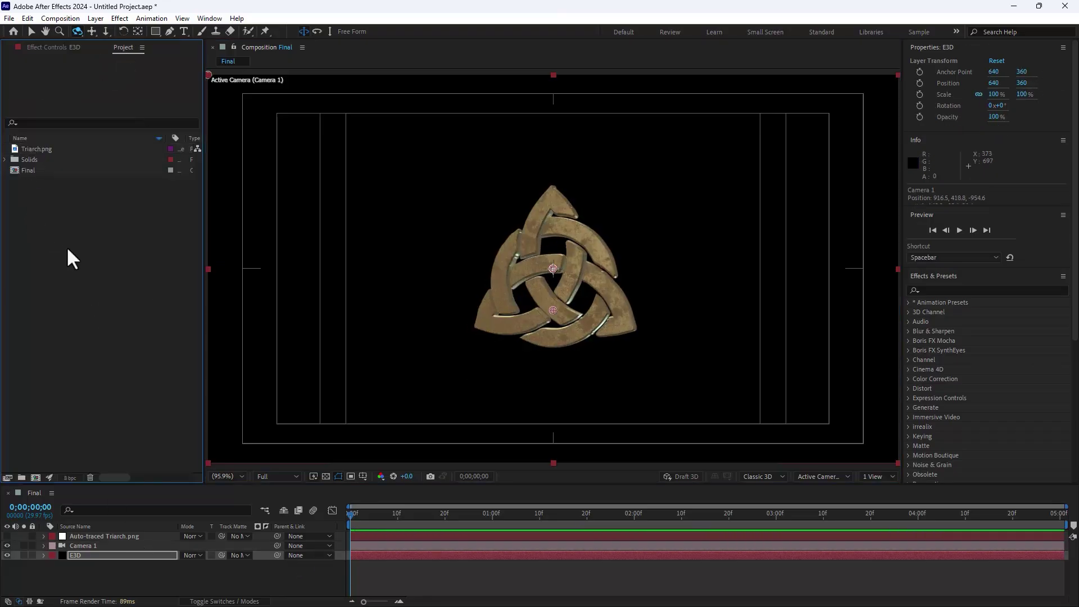
double_click(162, 215)
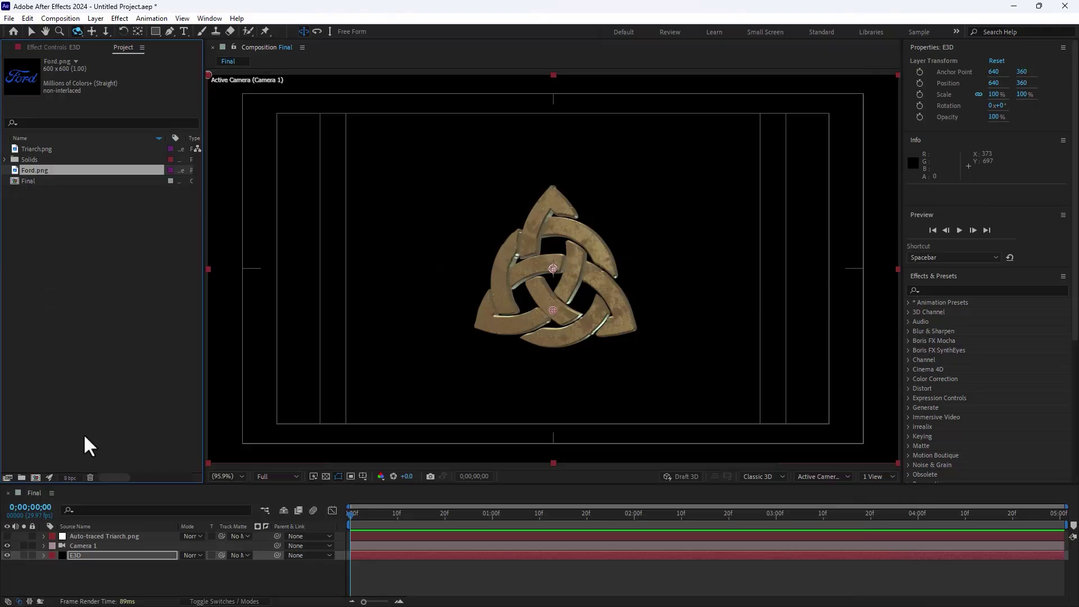
- Create a composition named Final Ford at 1280x720 and 29.97 fps, and place Ford.png at its centre
click(73, 20)
click(83, 29)
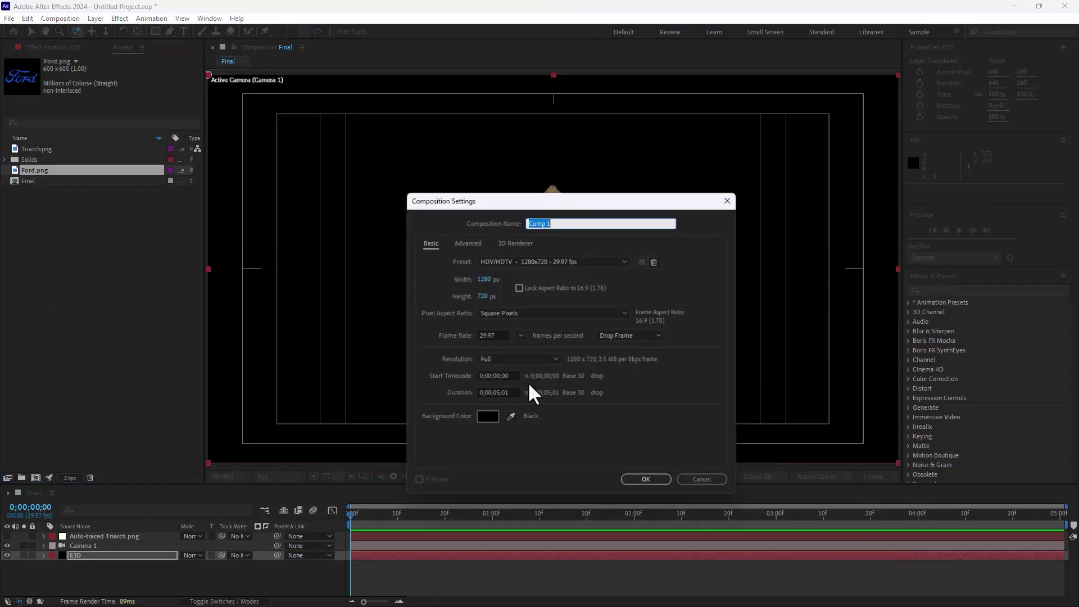
text(Final Fr)
key(BackSpace)
text(ord)
key(Return)
drag(38, 170, 556, 274)
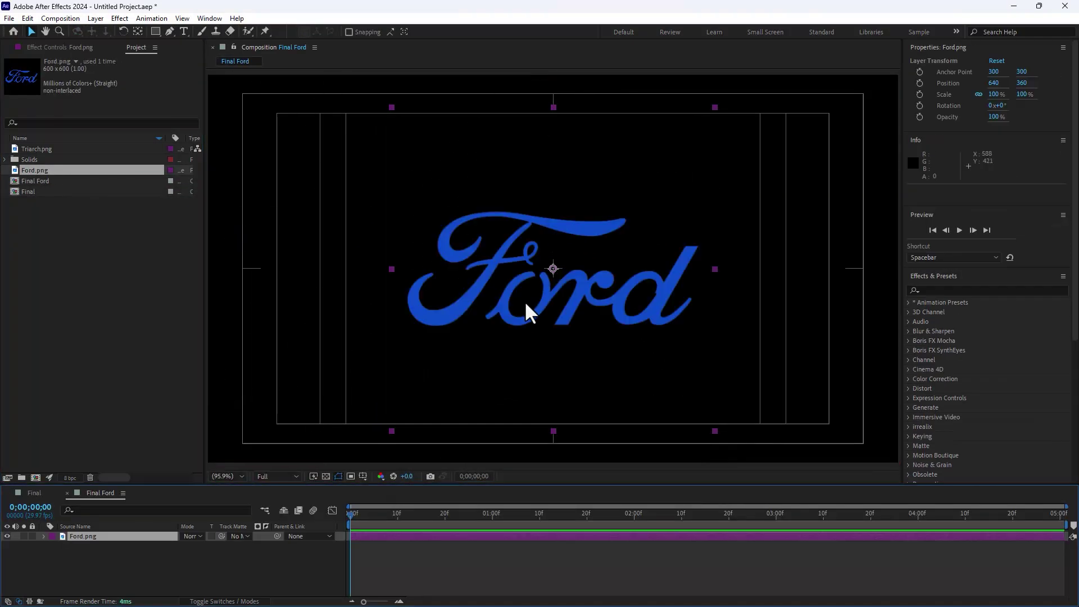
- Auto-trace the alpha channel of the Ford.png layer onto a new layer, and delete the original Ford.png layer
click(103, 19)
click(171, 395)
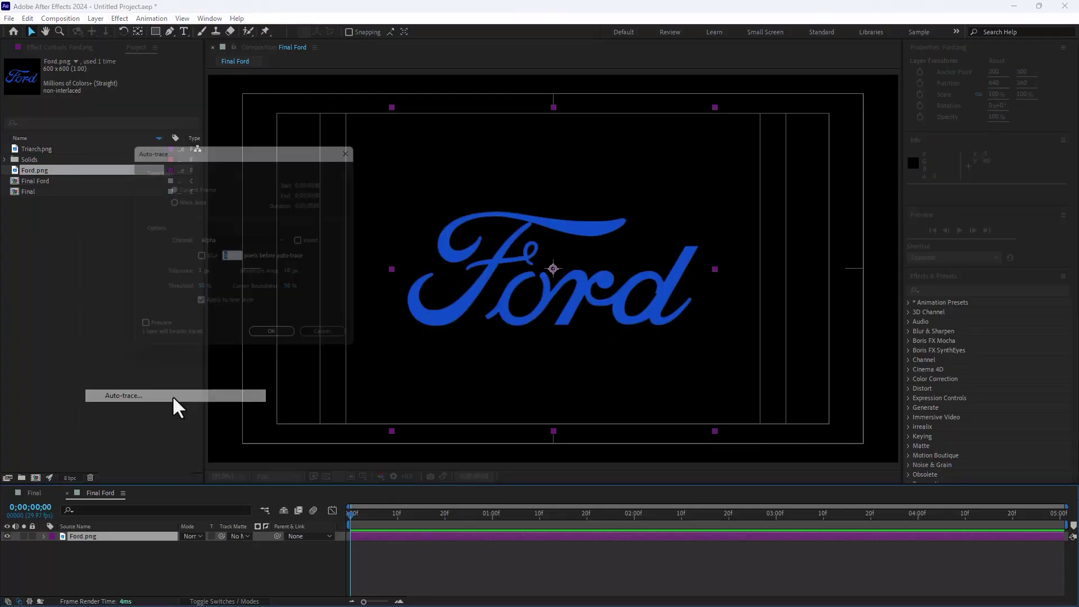
click(258, 339)
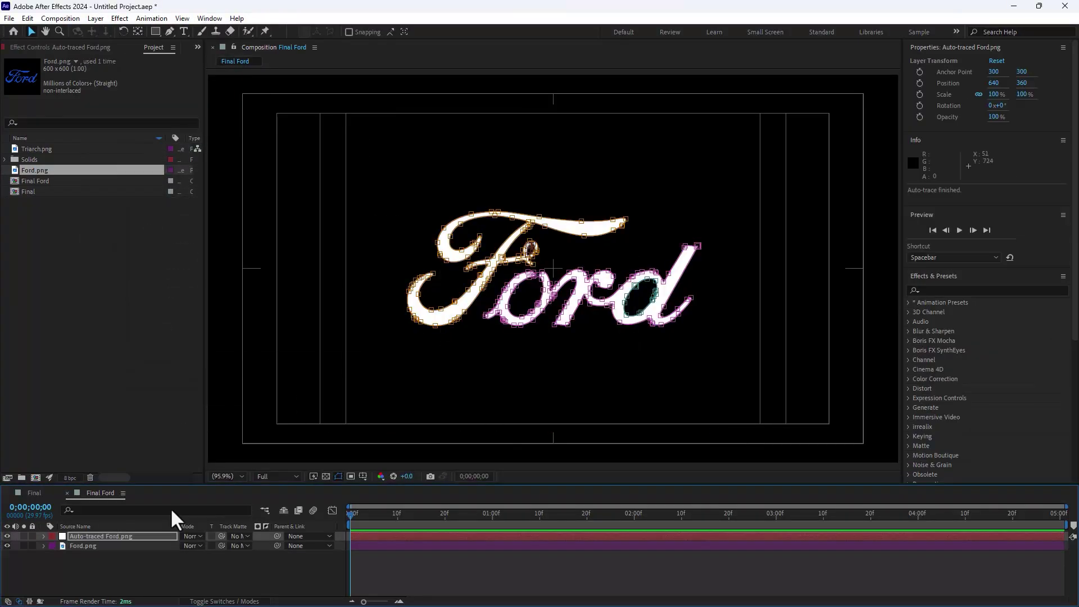
click(82, 545)
key(Delete)
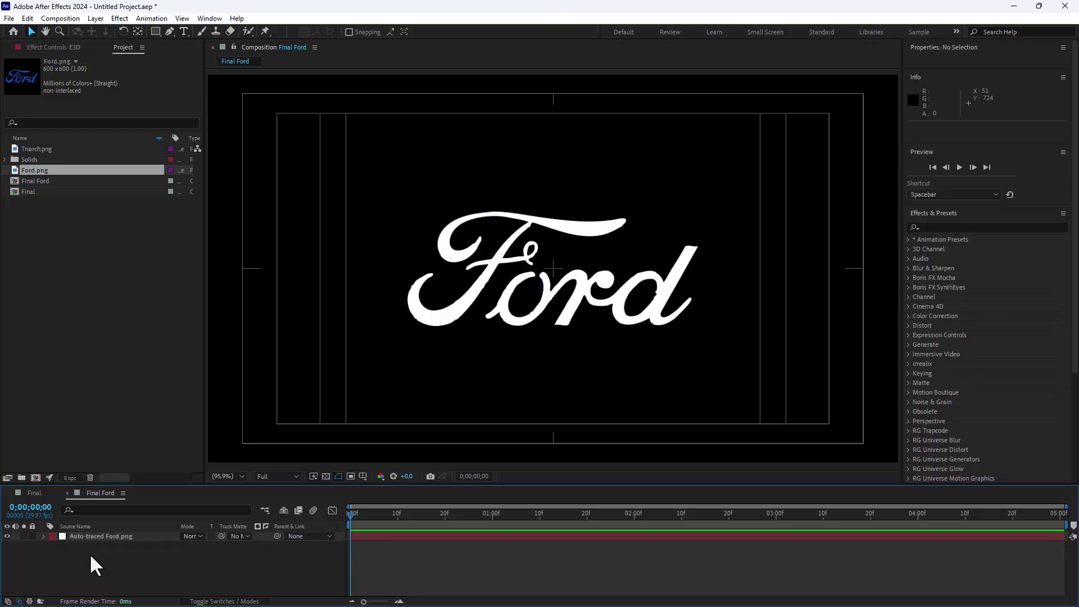
- Add a black 1280x720 solid named E3D to Final Ford and apply the Video Copilot Element effect to it
right_click(90, 553)
mouse_move(172, 417)
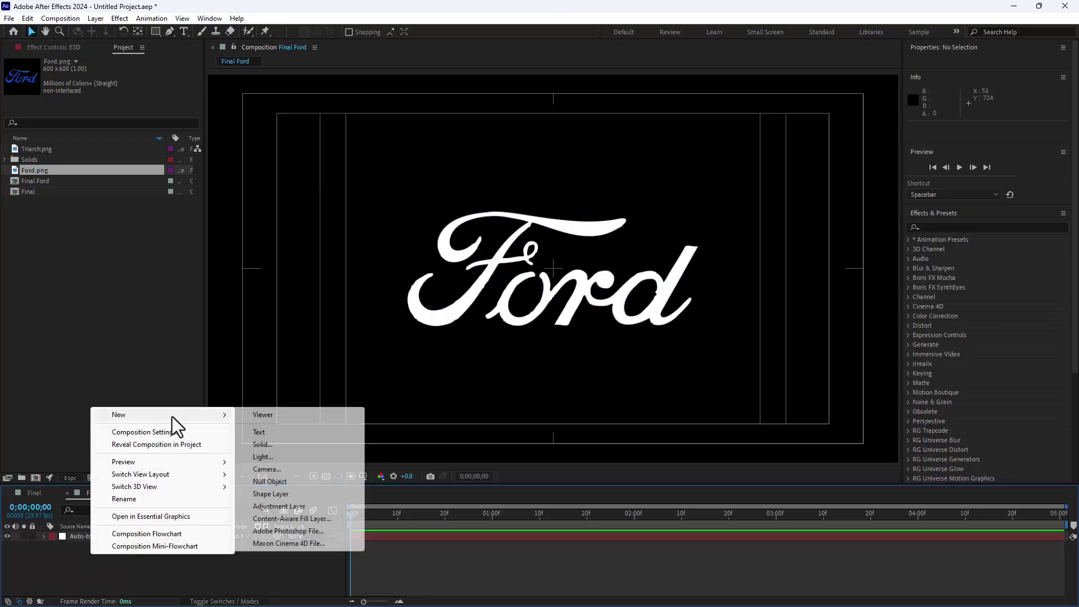
click(286, 443)
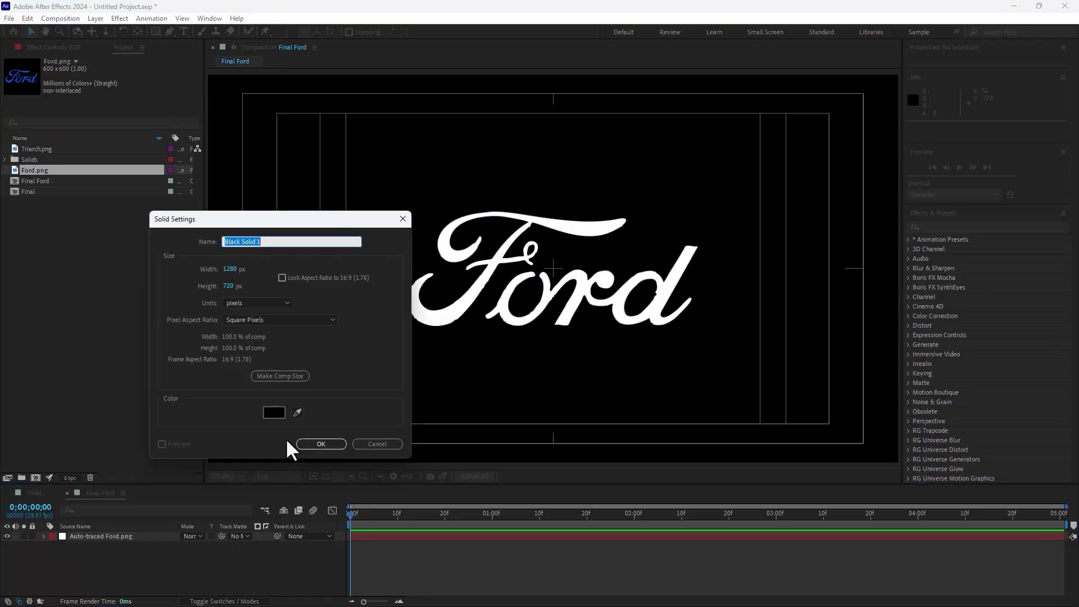
click(301, 443)
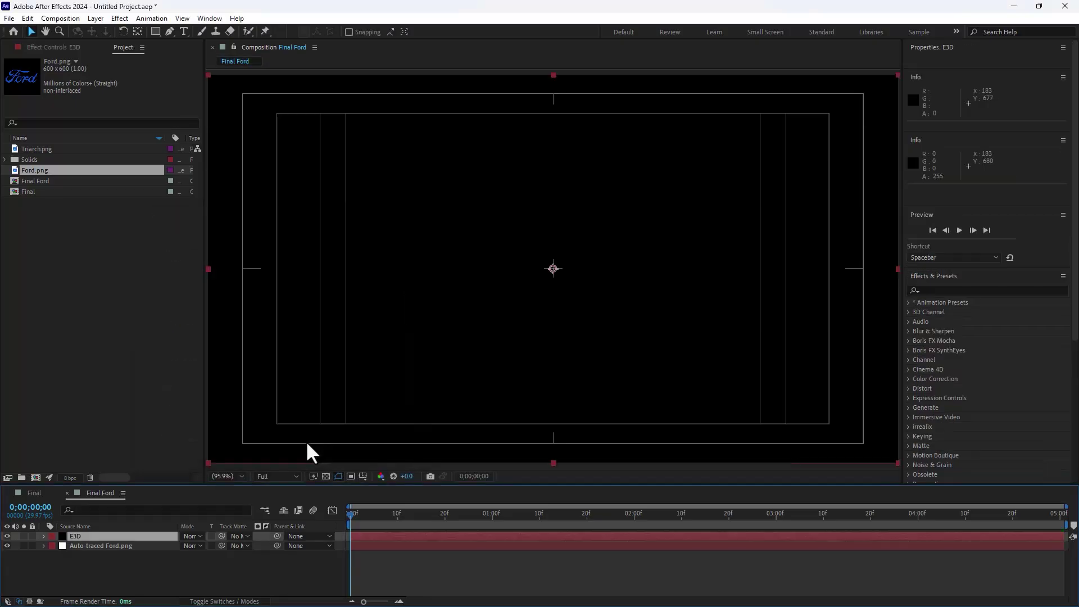
click(119, 18)
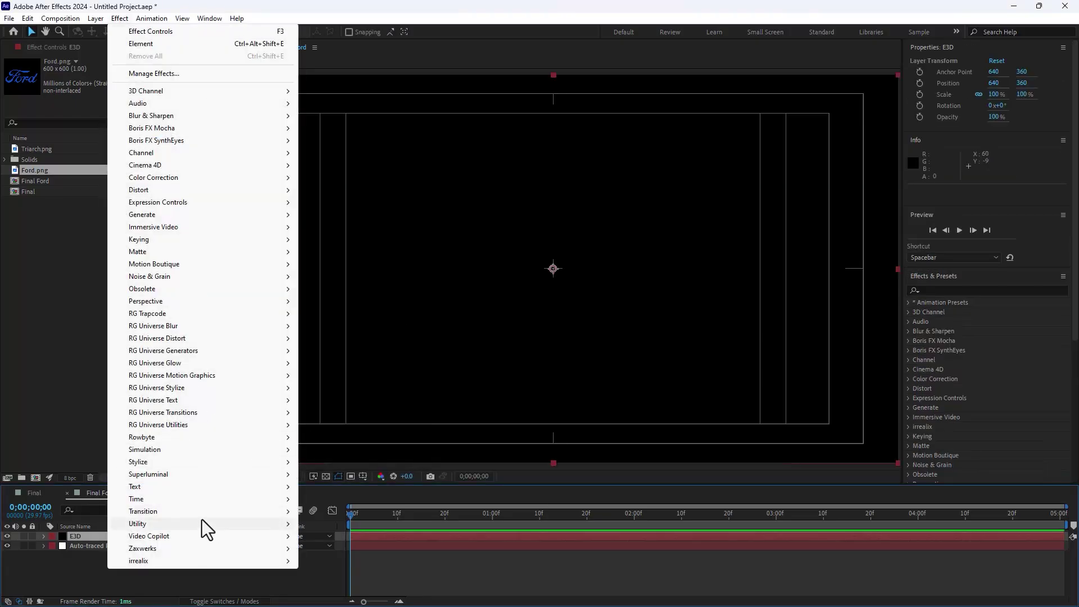
mouse_move(203, 536)
click(328, 535)
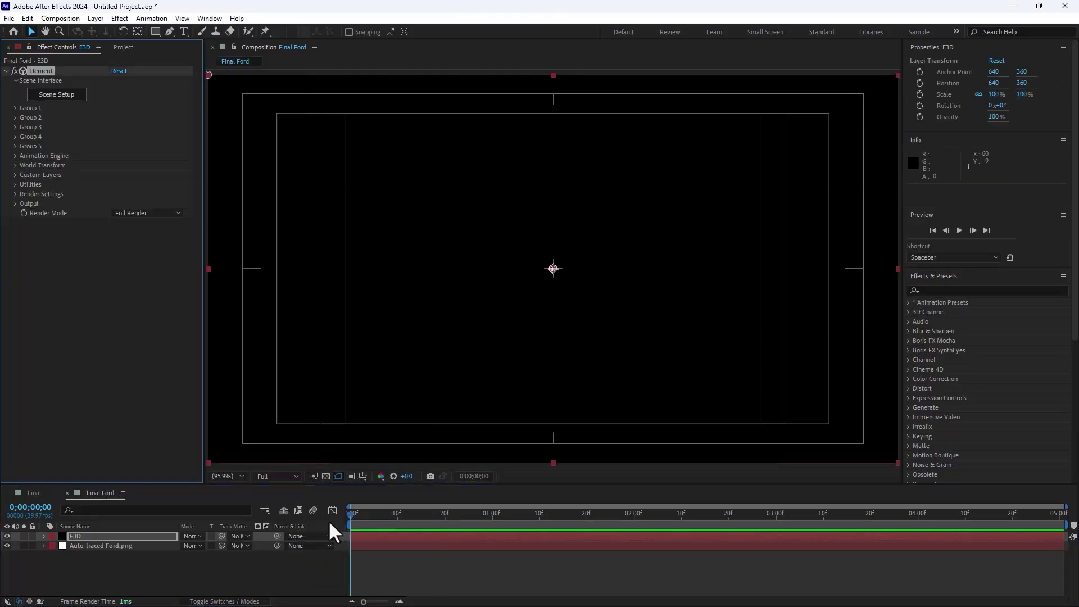
- Assign the Auto-traced Ford.png layer to Path Layer 1 in the E3D layer's Element custom text and masks
click(74, 535)
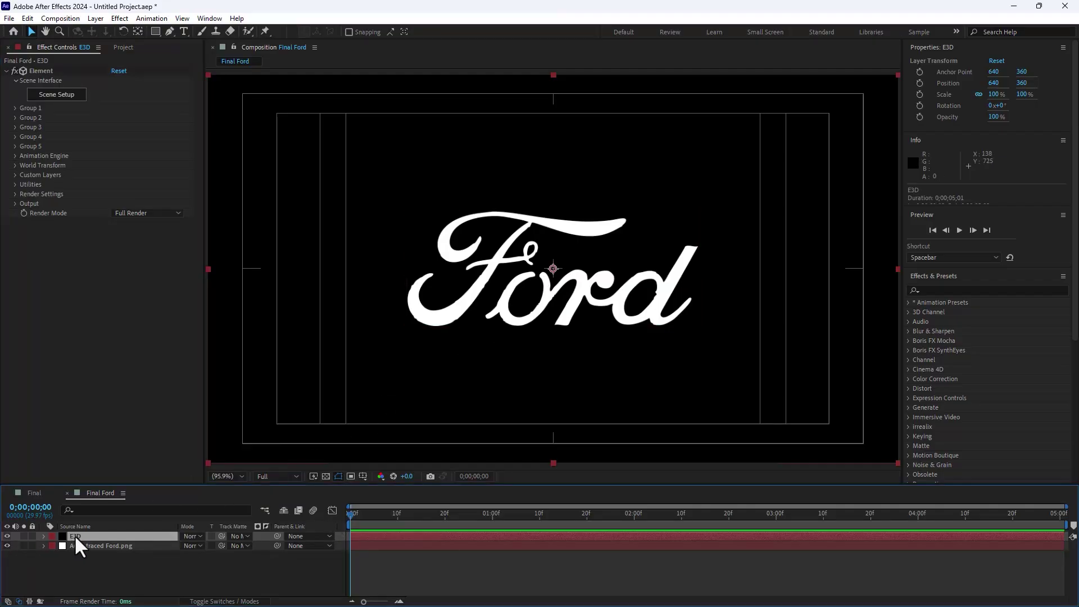
click(15, 175)
click(25, 184)
click(135, 195)
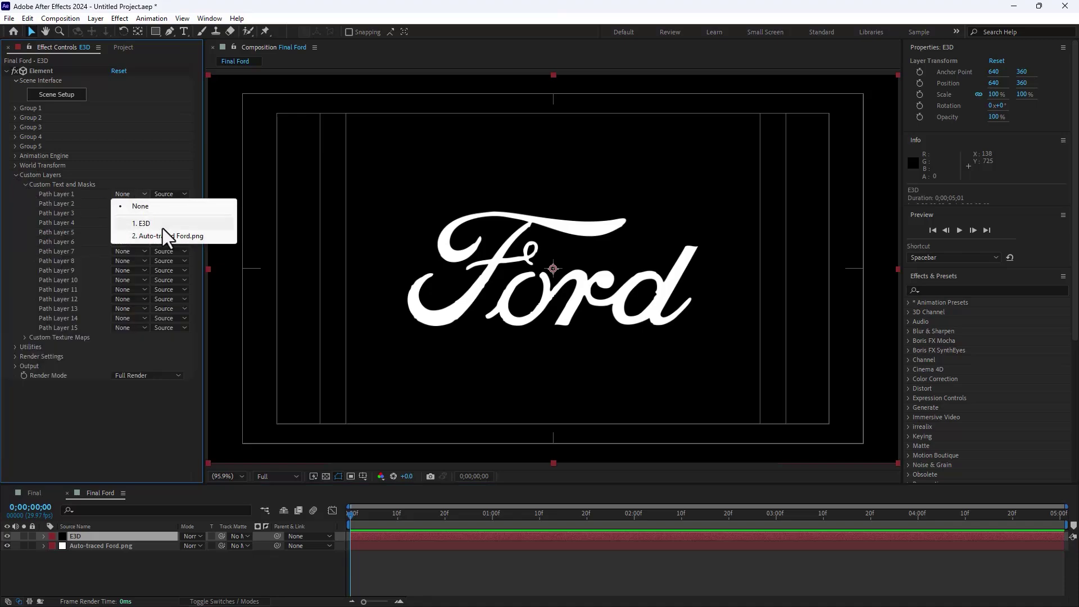
click(168, 235)
- Extrude the Ford path in Element's Scene Setup and apply the Step bevel from the Physical presets
click(59, 97)
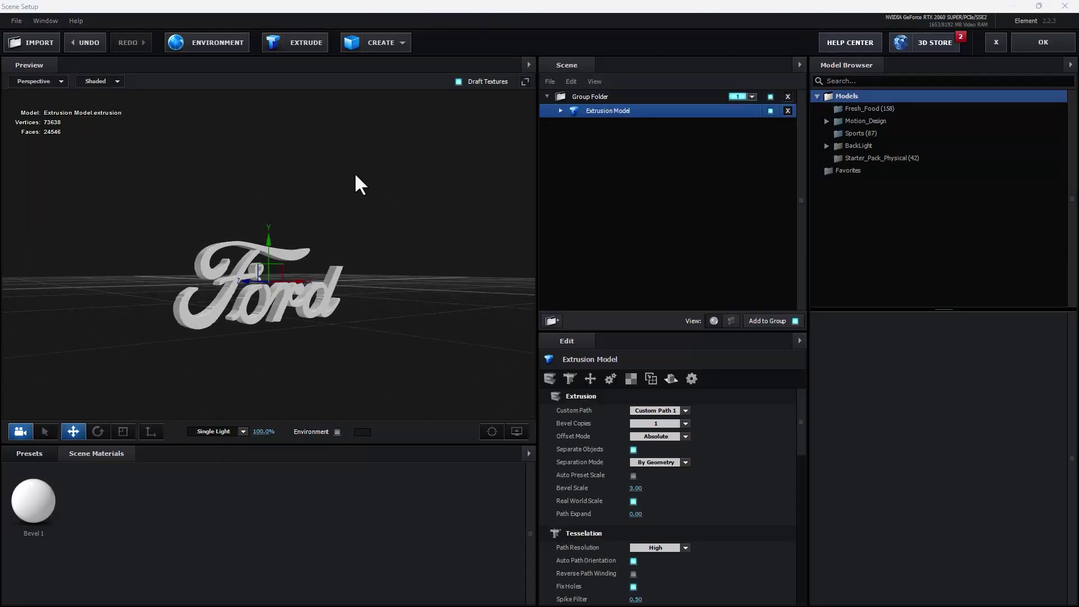
click(41, 459)
click(54, 479)
scroll(315, 509, down, 3)
click(417, 518)
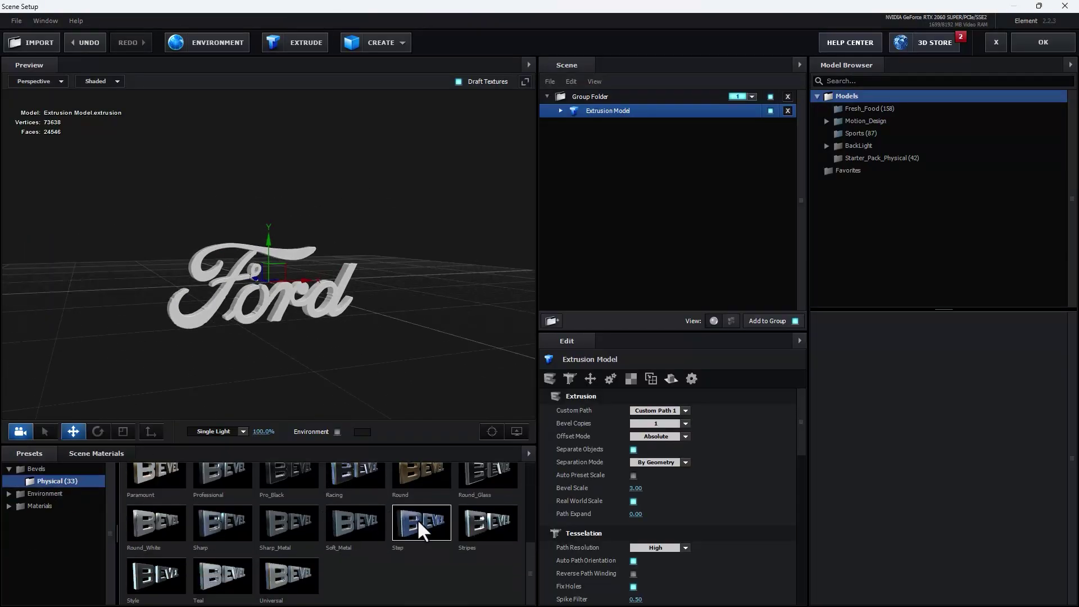
- Load Basic_2K_14.dds as the scene's environment texture, and set the preview lighting to 360 to inspect the Ford model
click(210, 46)
click(571, 230)
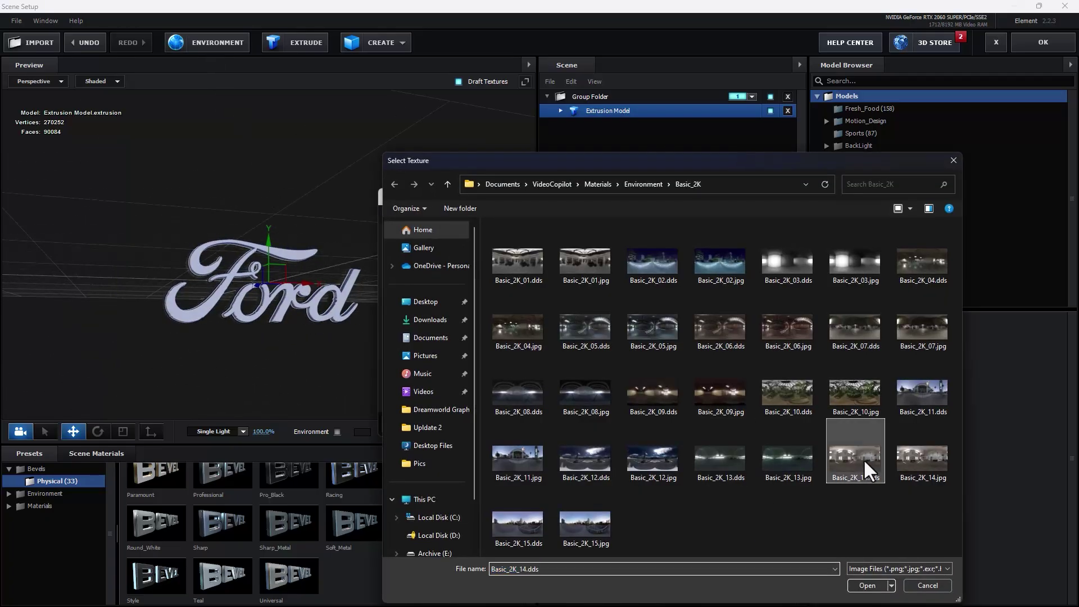
double_click(863, 459)
click(672, 422)
click(233, 430)
click(232, 347)
drag(330, 360, 382, 359)
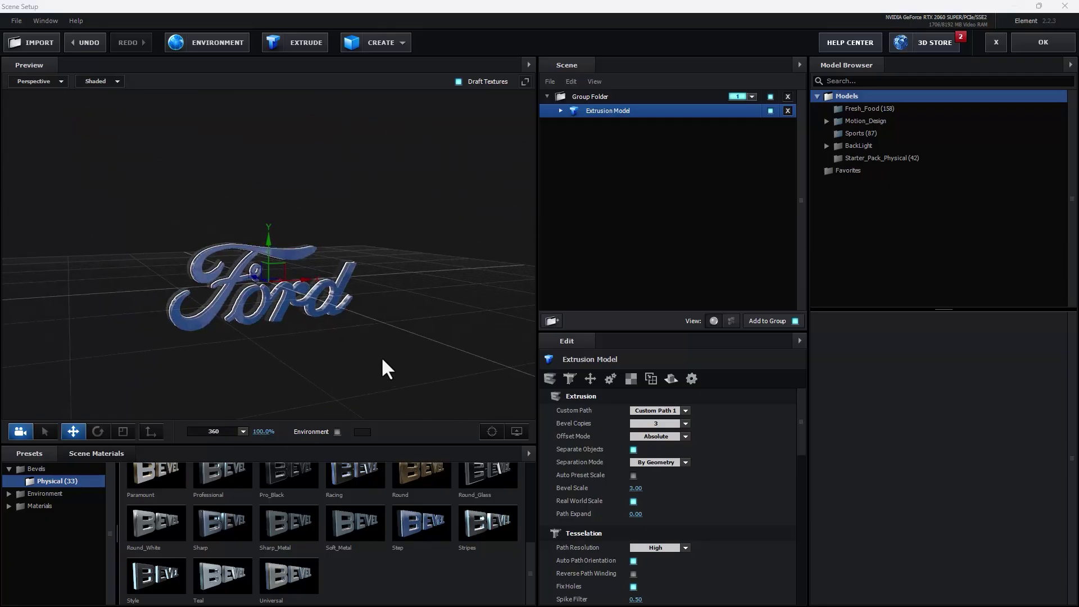
- Accept the Element scene and add a camera named Camera 1 with the 28mm preset to Final Ford
click(1042, 42)
right_click(234, 573)
mouse_move(264, 434)
click(431, 489)
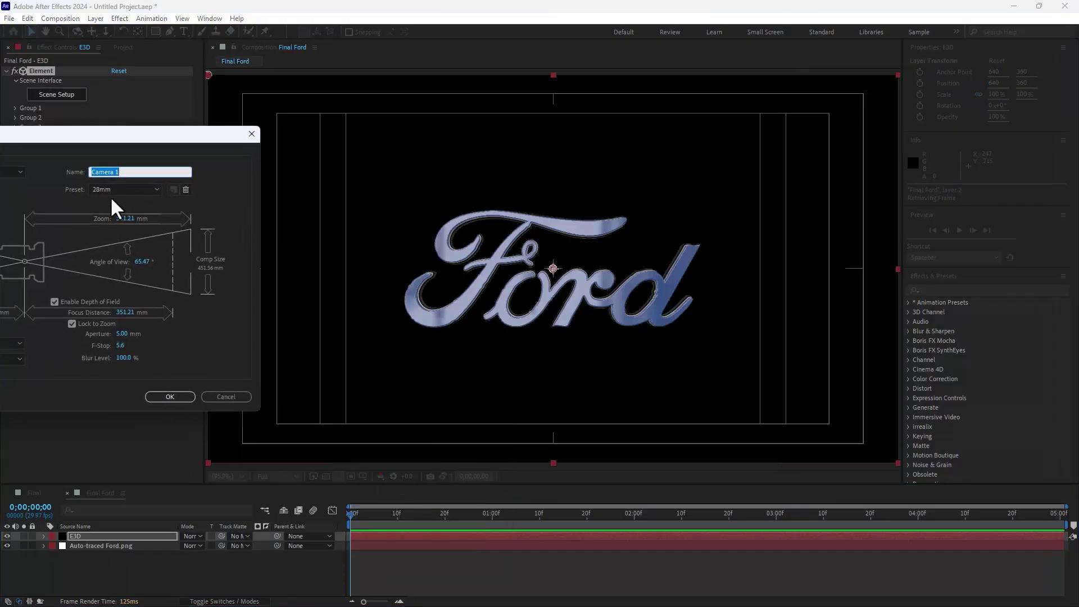
click(163, 392)
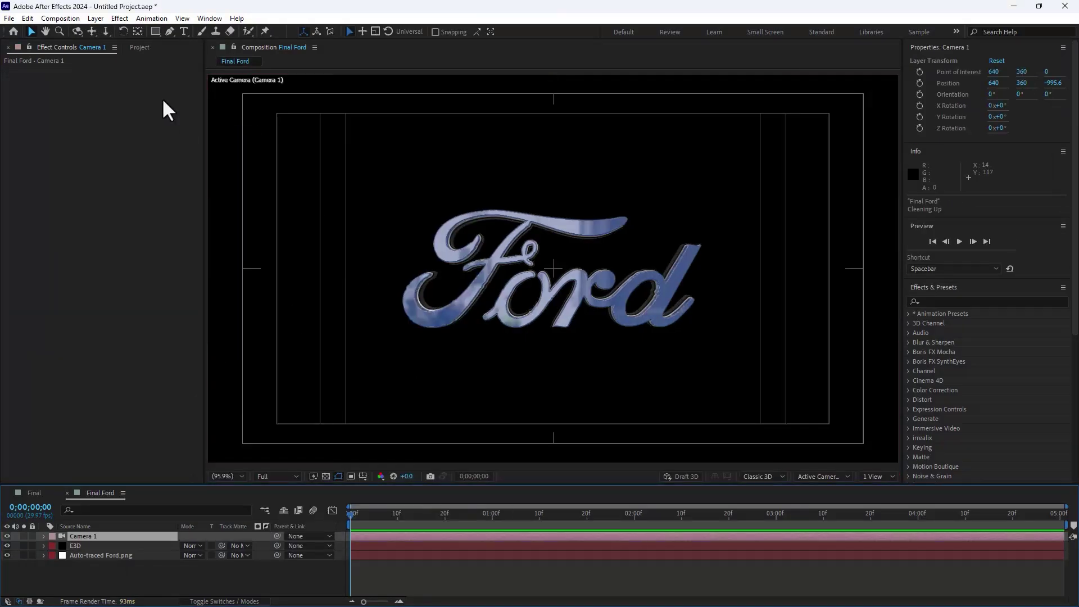
- Hide the Auto-traced Ford.png layer and orbit Camera 1 to view the 3D Ford logo from the side
key(c)
drag(538, 303, 20, 561)
click(7, 555)
mouse_move(506, 281)
mouse_down()
mouse_move(558, 260)
mouse_move(424, 378)
mouse_up()
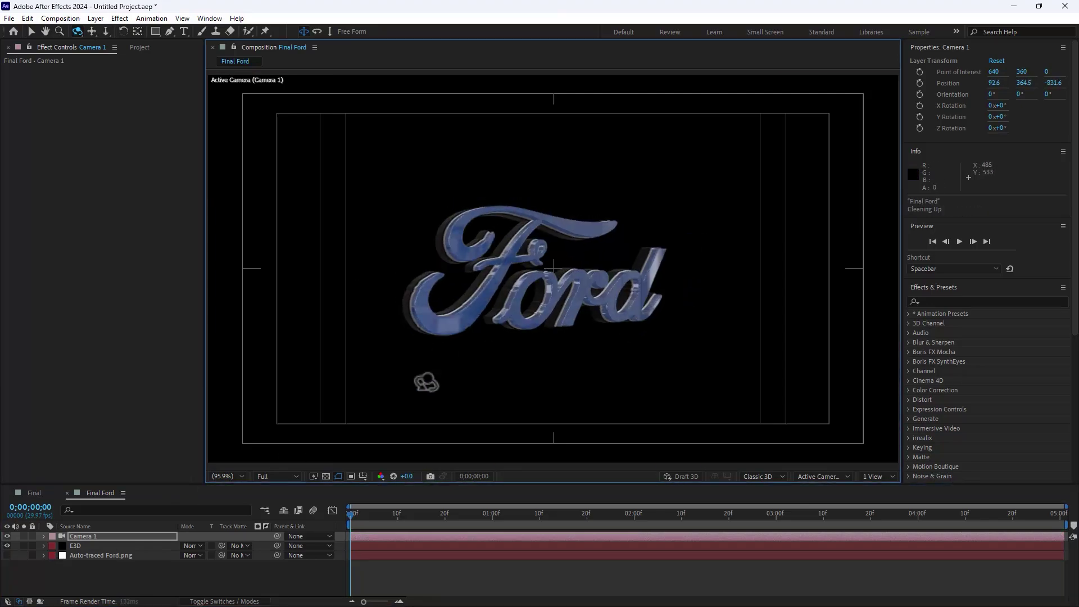
click(277, 570)
- Create a new 1280x720 composition named Final Ad
click(138, 48)
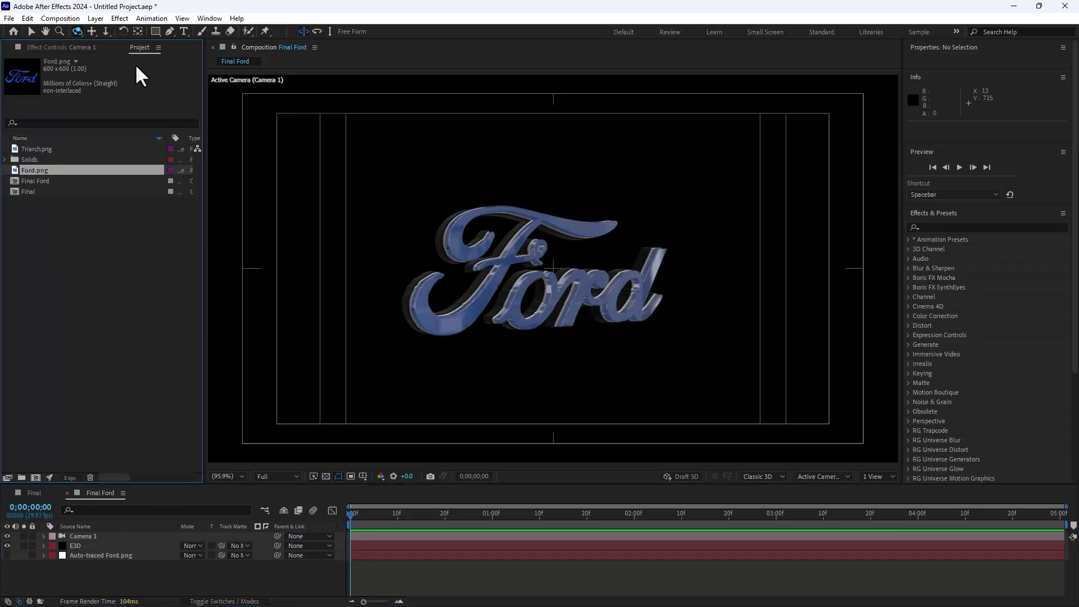
key(ctrl+n)
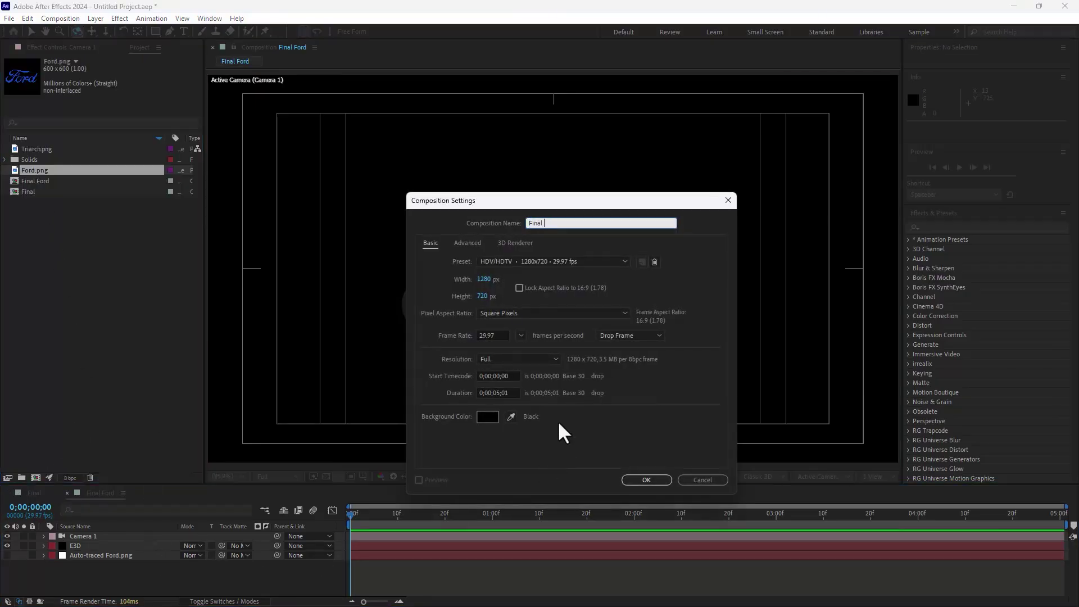
text(Final Ad)
key(Return)
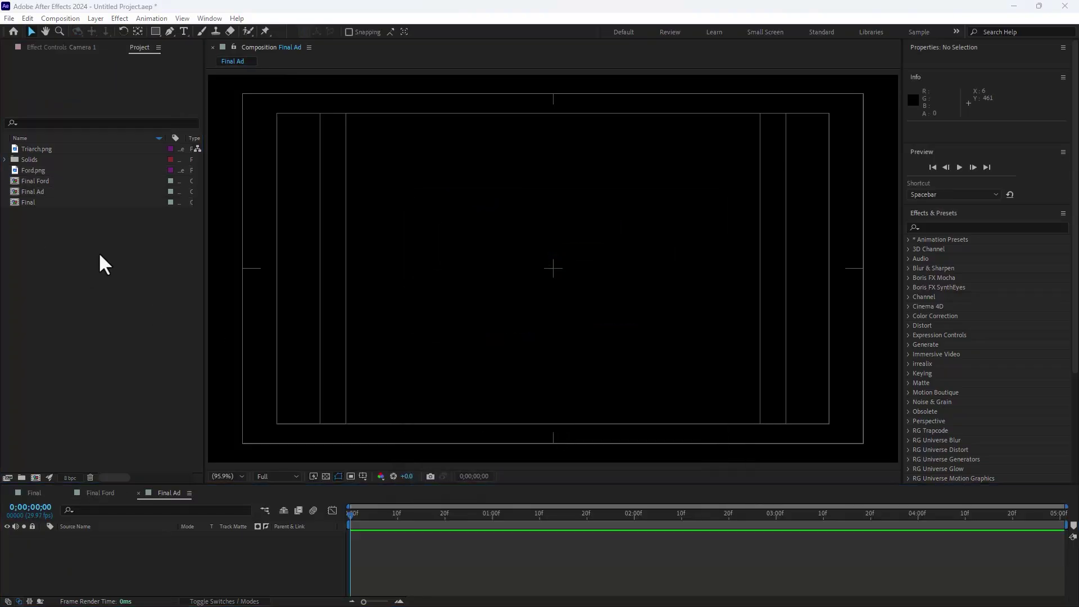
- Import Logo.png, place it at the centre of Final Ad, and scale the layer to 19%
double_click(103, 264)
double_click(197, 233)
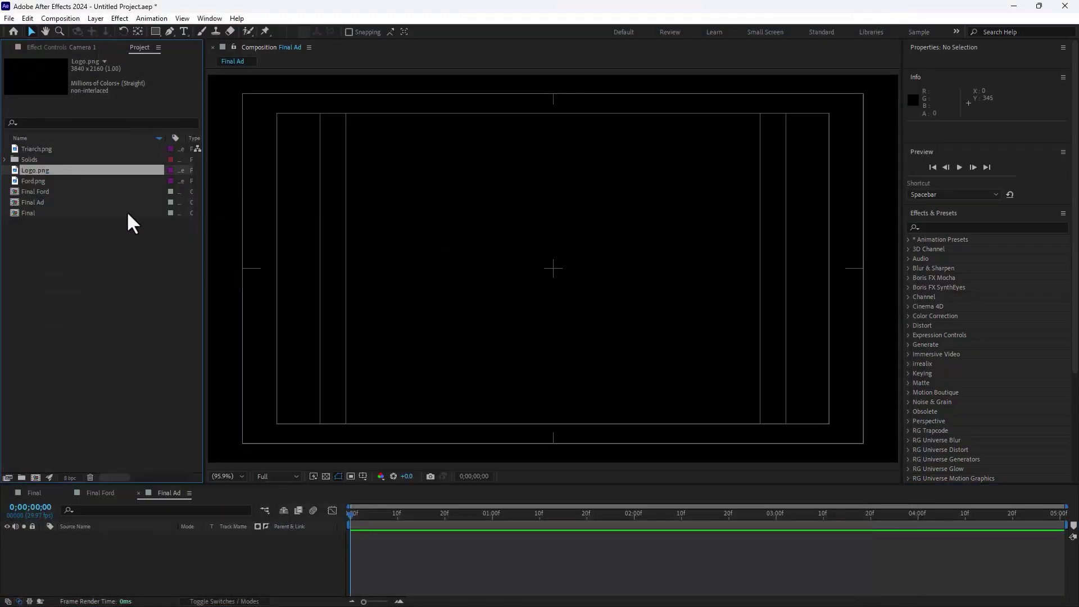
drag(63, 174, 554, 268)
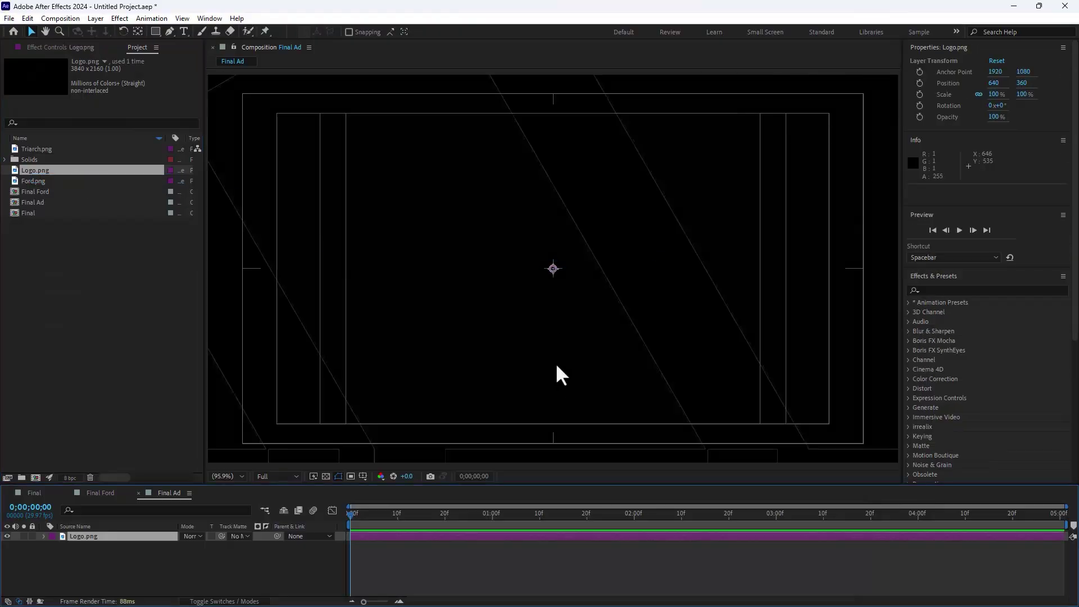
key(s)
drag(213, 546, 109, 547)
click(106, 537)
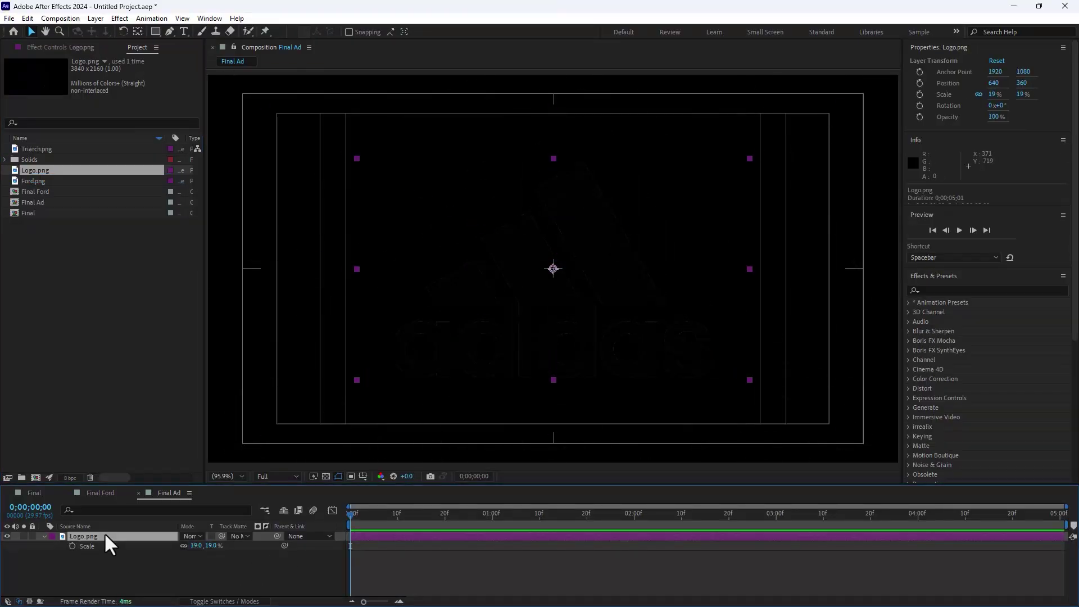
- Auto-trace the alpha channel of the Logo.png layer onto a new layer, and hide the original Logo.png layer
click(104, 18)
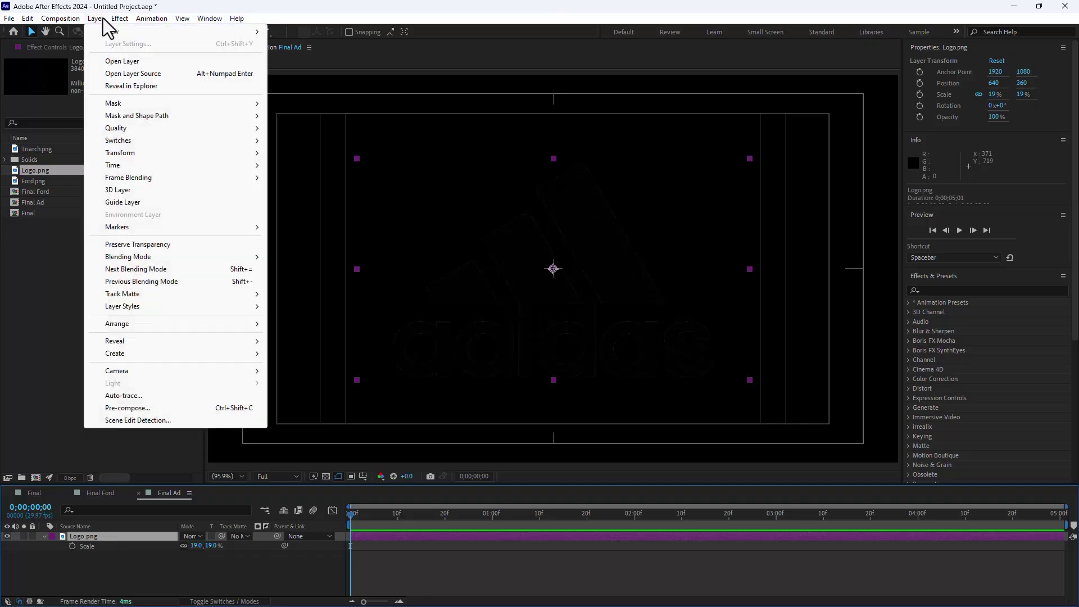
click(155, 395)
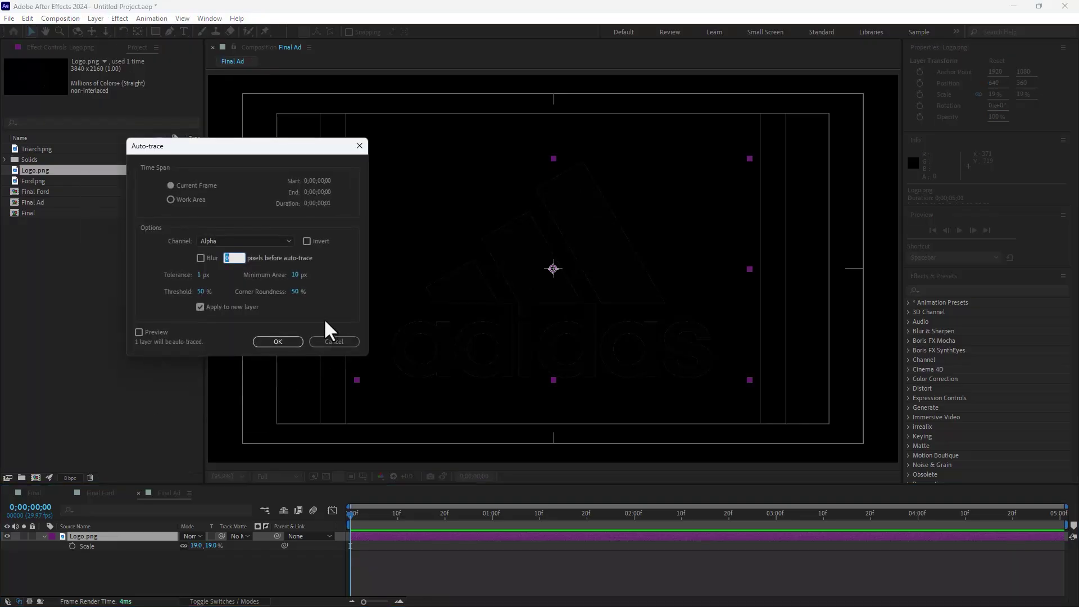
click(274, 343)
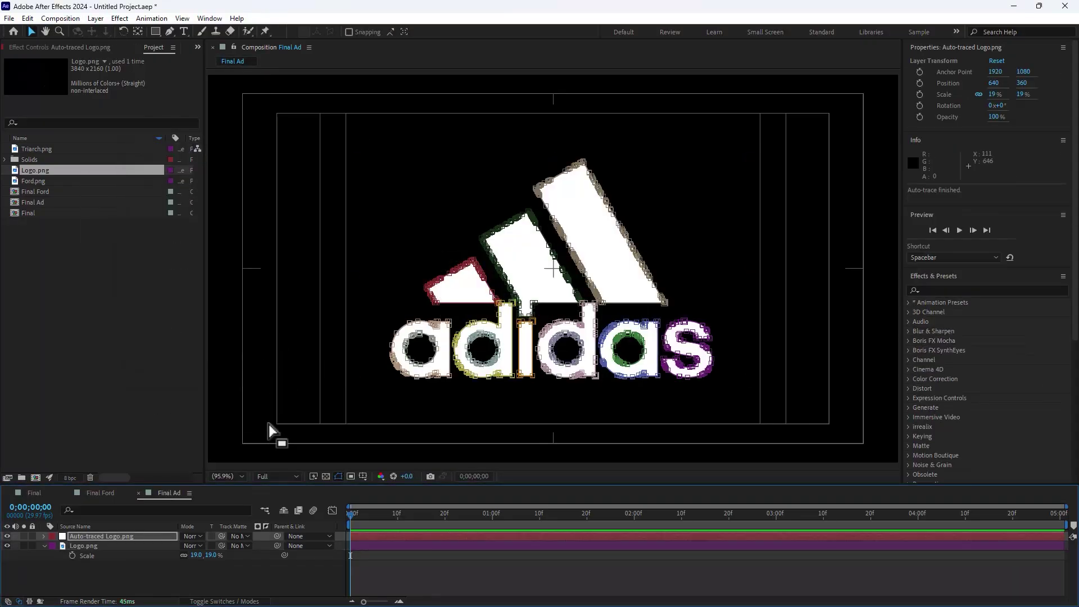
click(85, 546)
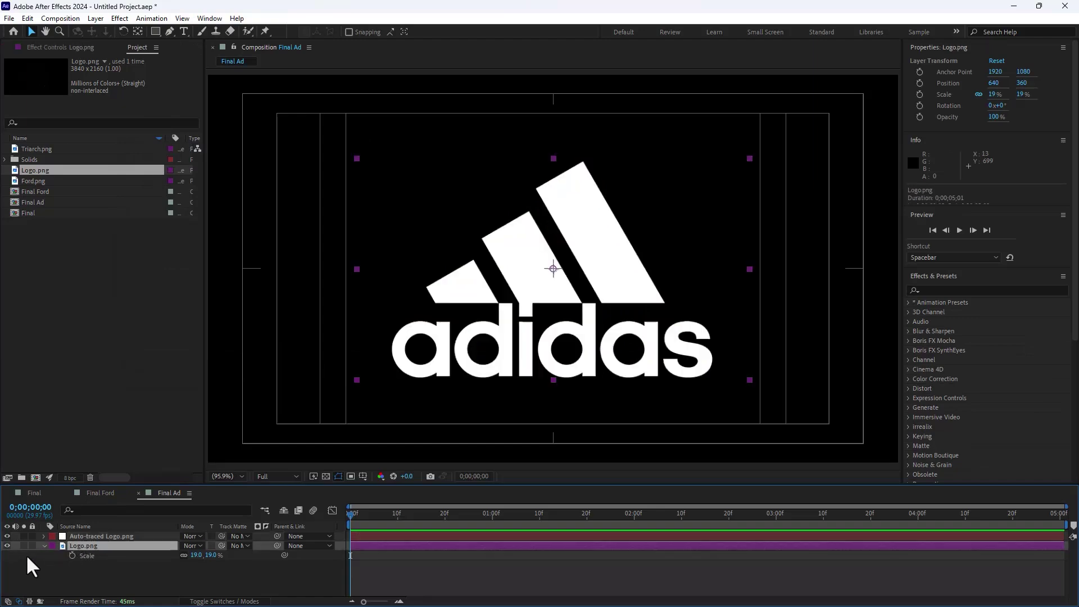
click(6, 544)
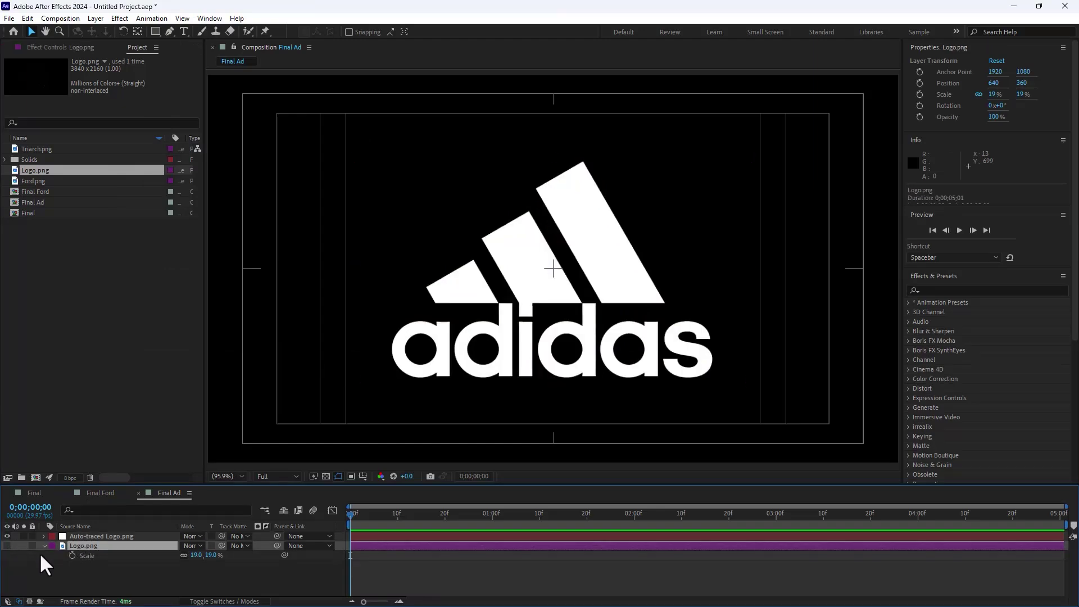
- Add a black 1280x720 solid named E3D to Final Ad and delete the original Logo.png layer
right_click(102, 570)
mouse_move(144, 432)
click(289, 463)
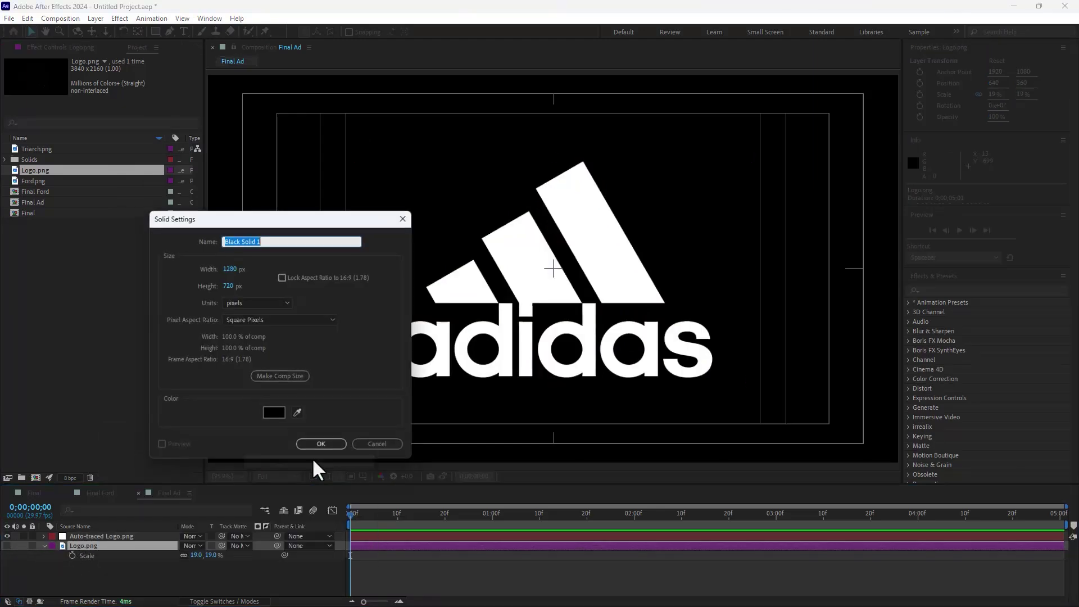
text(E3D)
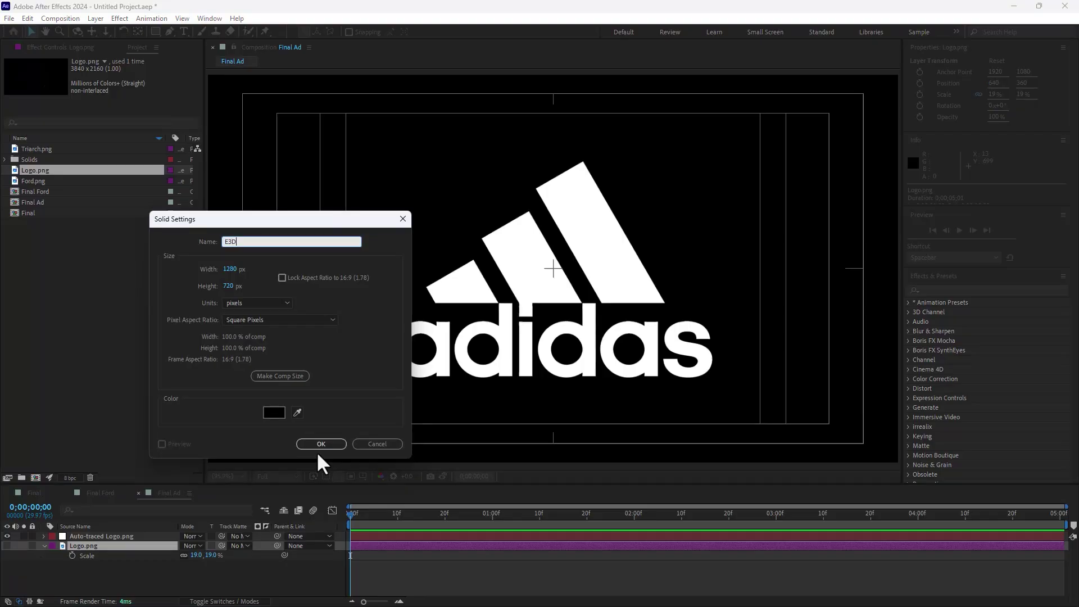
click(304, 441)
click(79, 555)
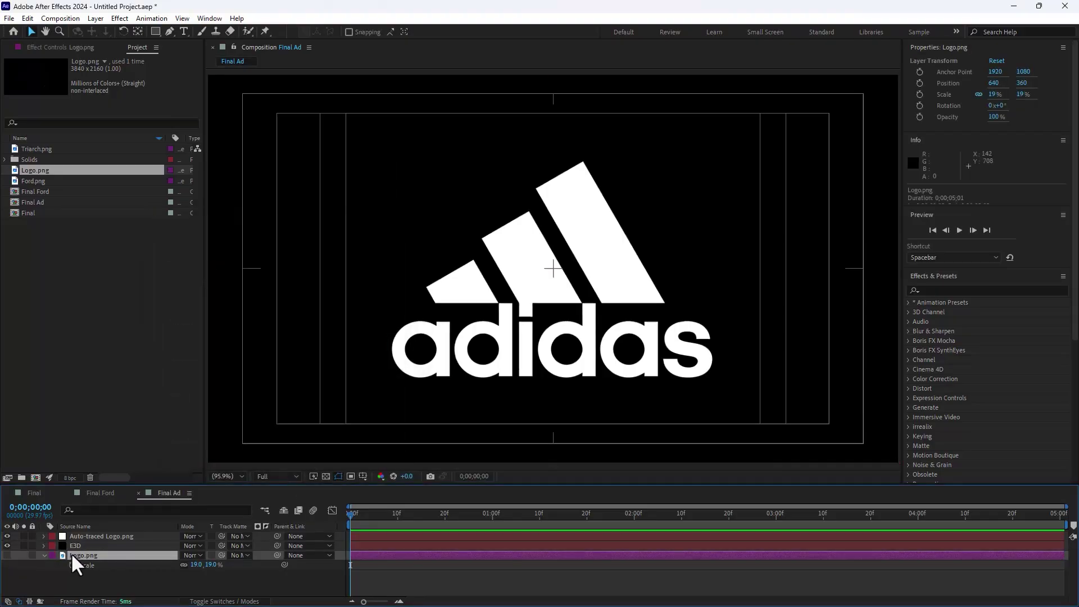
key(Delete)
- Apply the Video Copilot Element effect to the E3D solid
click(81, 536)
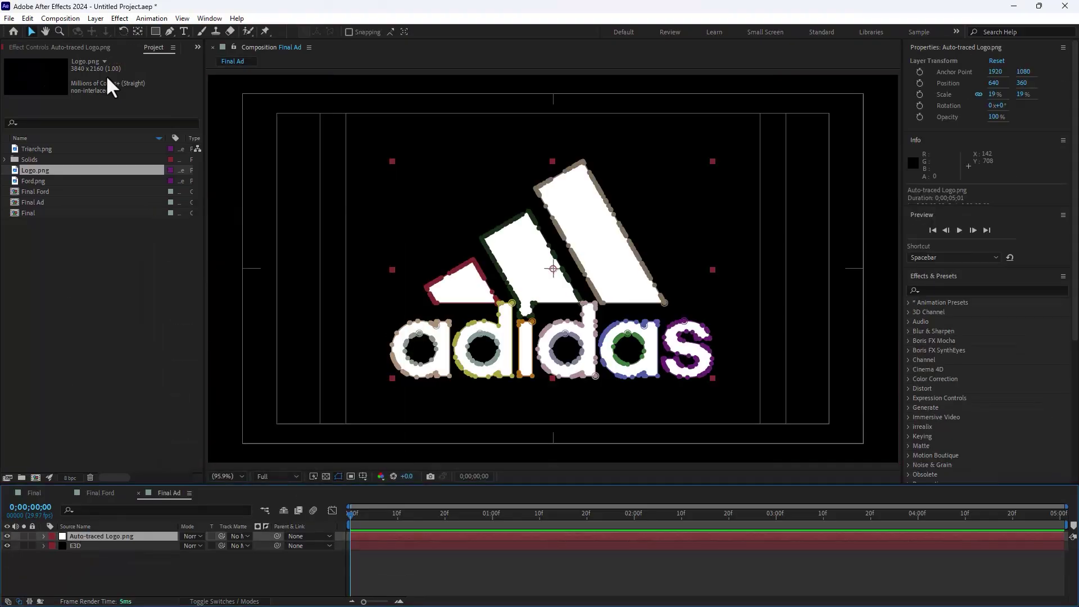
click(79, 545)
click(120, 19)
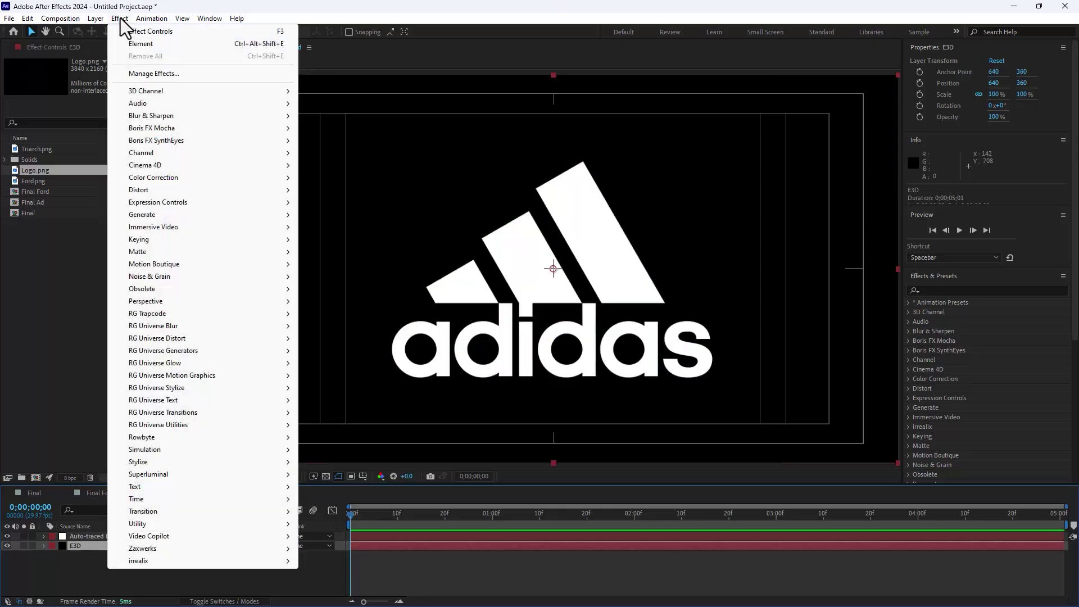
mouse_move(163, 536)
click(352, 534)
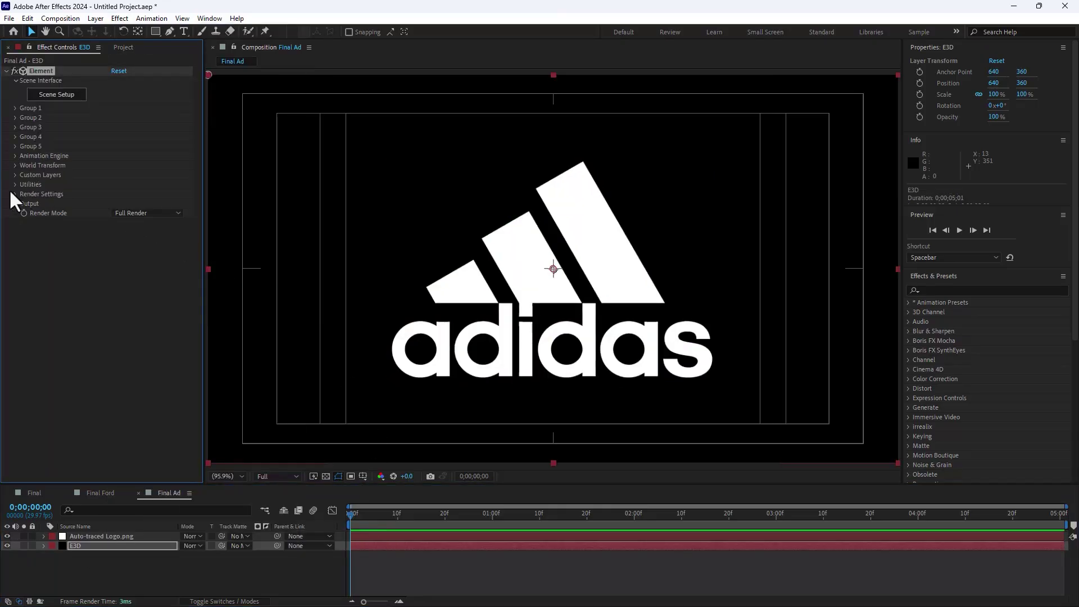
- Set Path Layer 1 in Element's Custom Text and Masks to the Auto-traced Logo.png layer
click(12, 175)
click(25, 185)
click(129, 194)
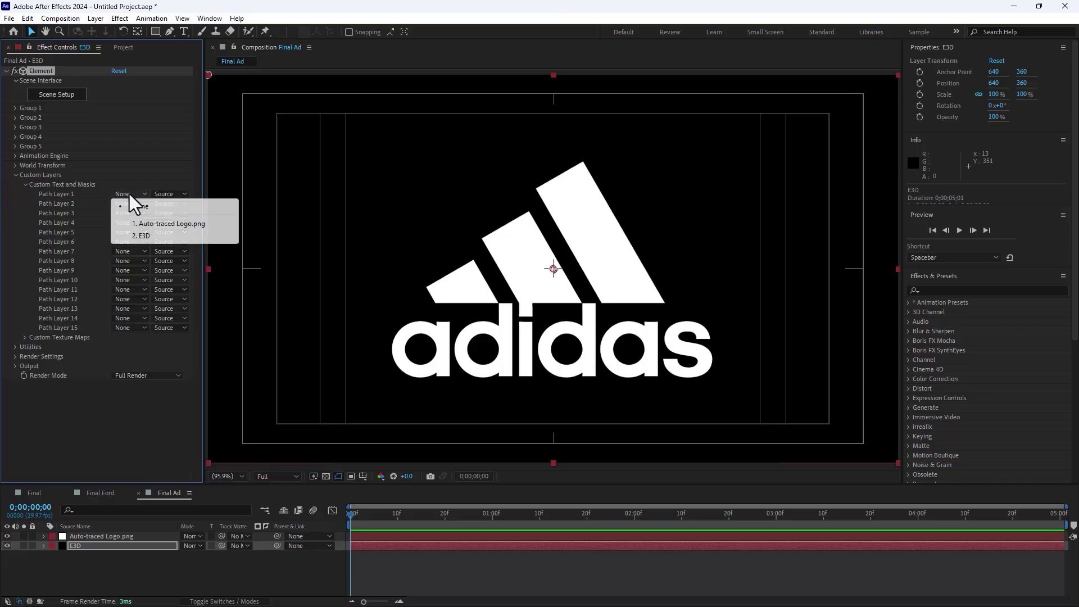
click(153, 224)
- Extrude the traced Adidas path as a 3D model in Element's Scene Setup and open the preset library
click(66, 95)
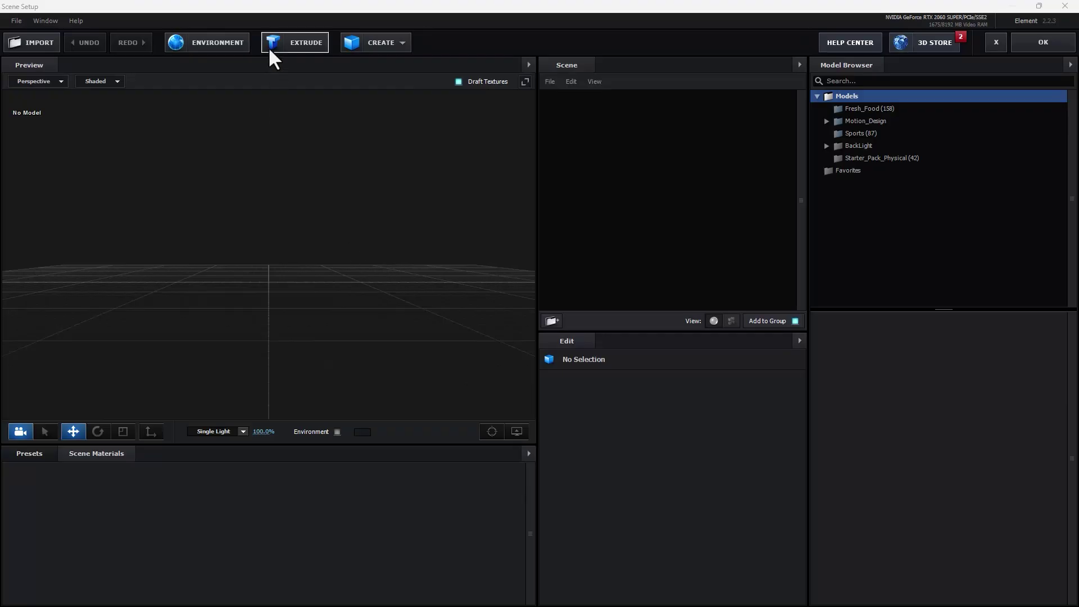
click(269, 49)
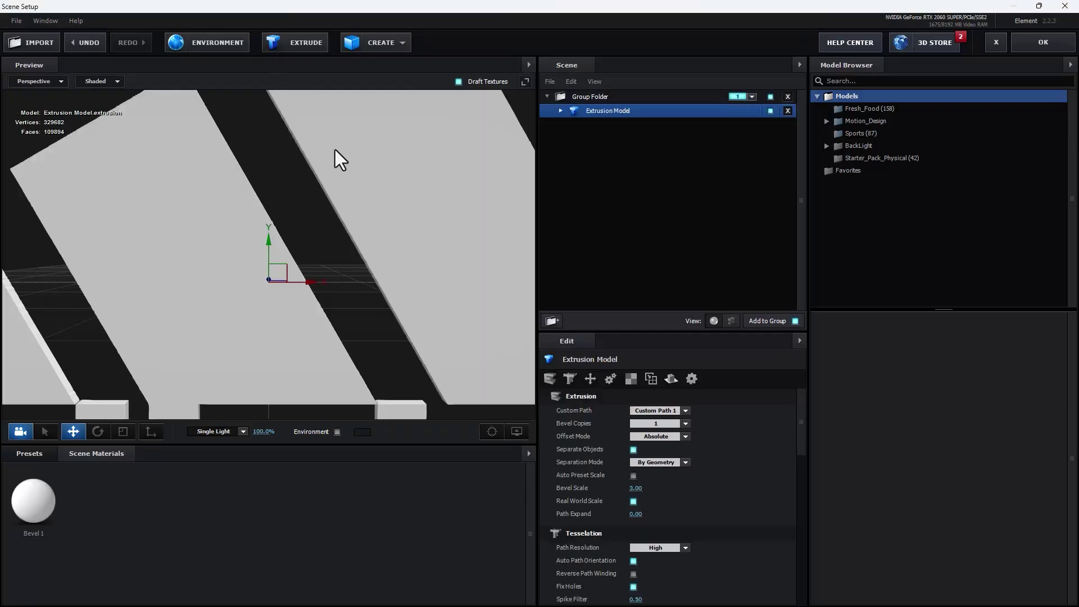
scroll(332, 234, down, 5)
scroll(332, 237, down, 3)
drag(292, 285, 223, 368)
click(119, 435)
drag(232, 263, 233, 287)
click(33, 453)
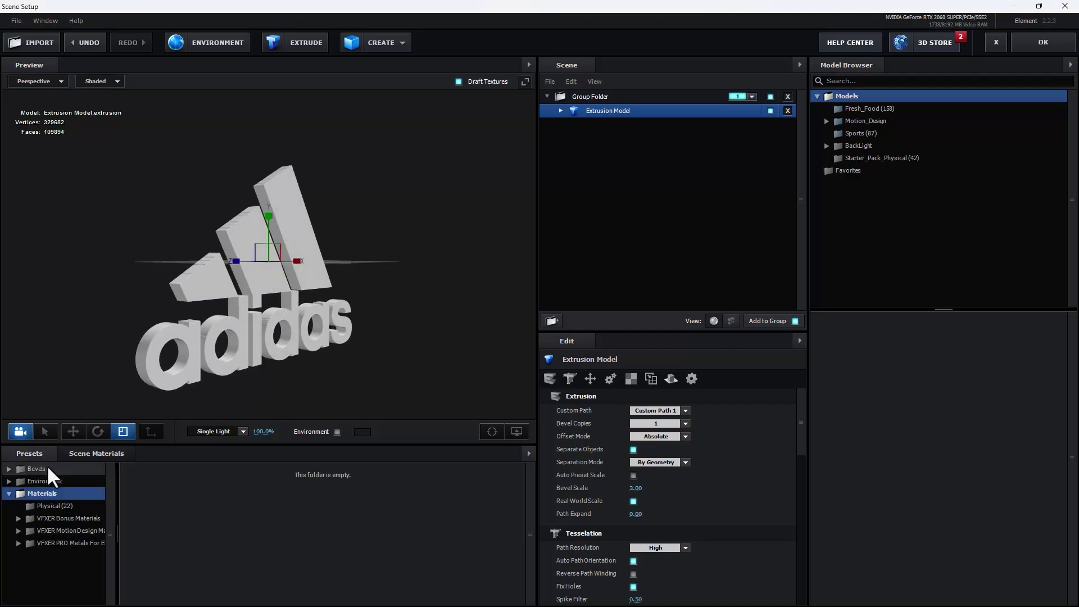
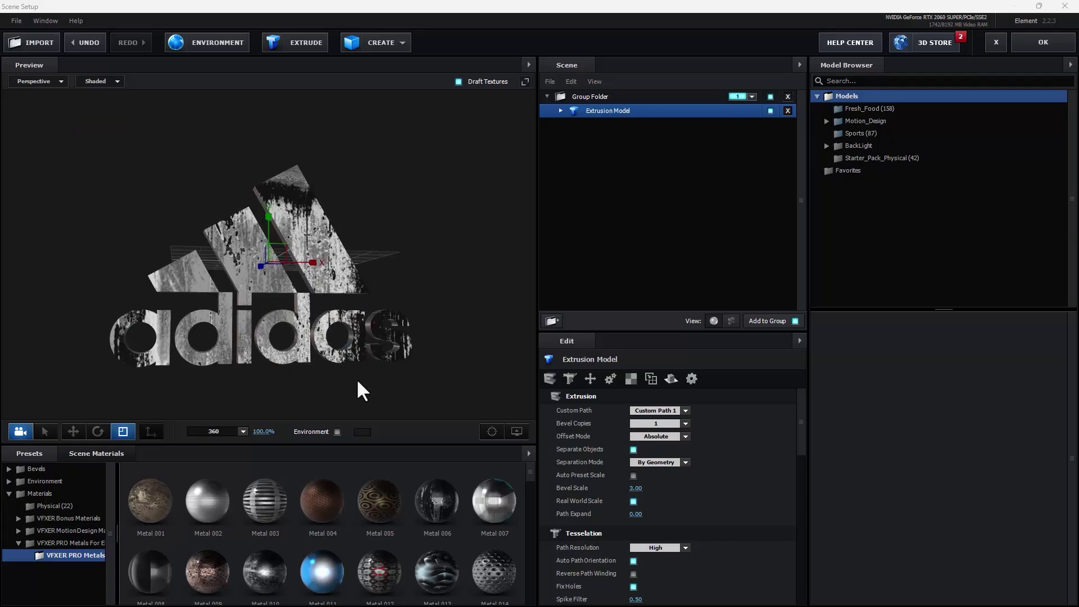
- Try VFXER PRO metal materials such as Metal 013, Metal 017 and Metal 039 on the extruded logo
click(436, 571)
scroll(379, 564, down, 3)
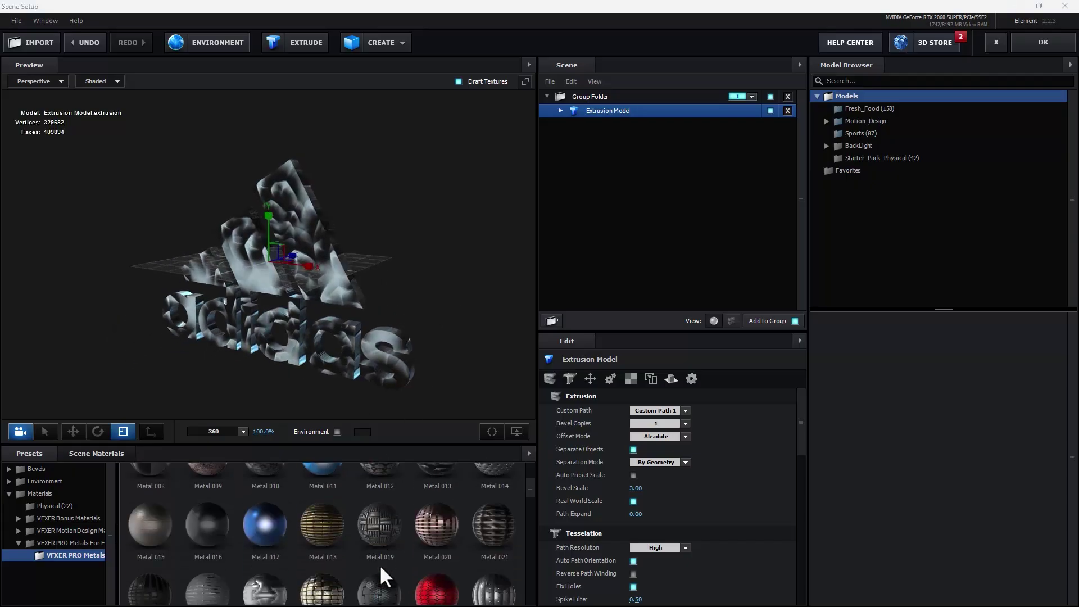
click(268, 491)
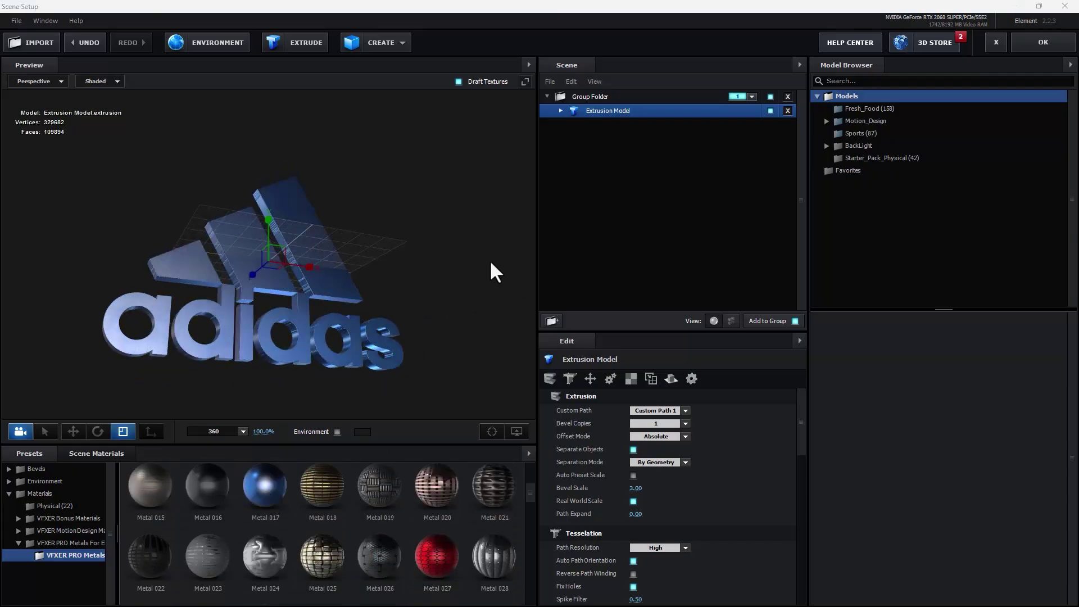
scroll(462, 533, down, 5)
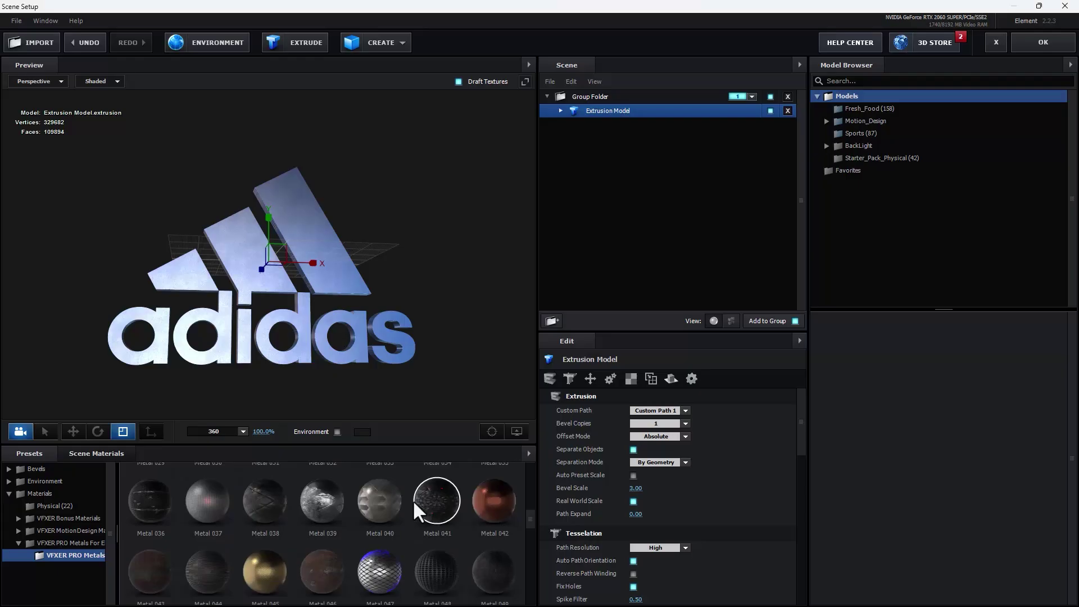
click(416, 507)
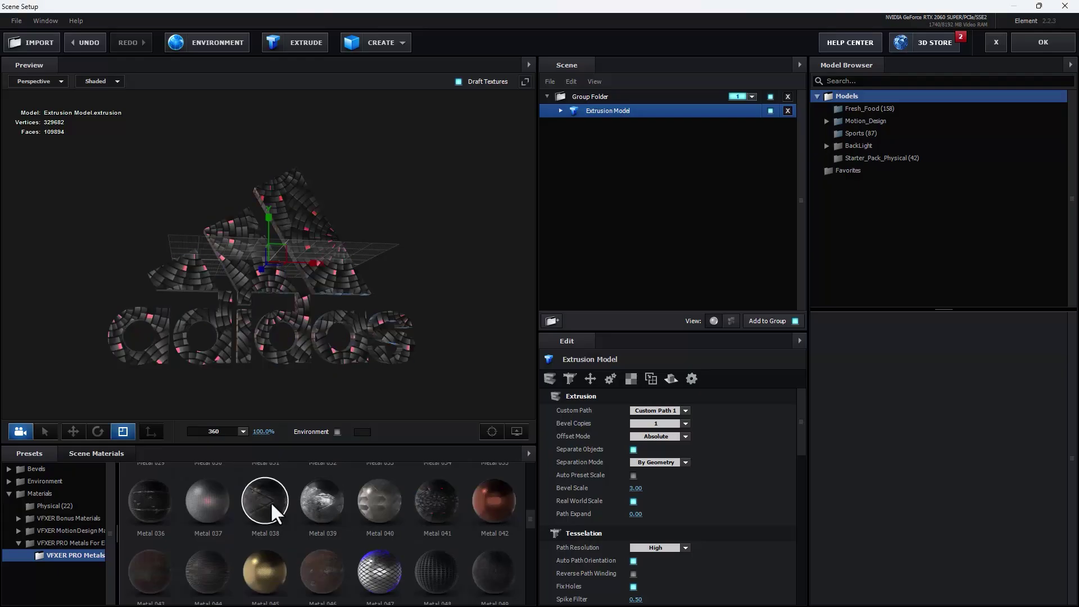
click(337, 481)
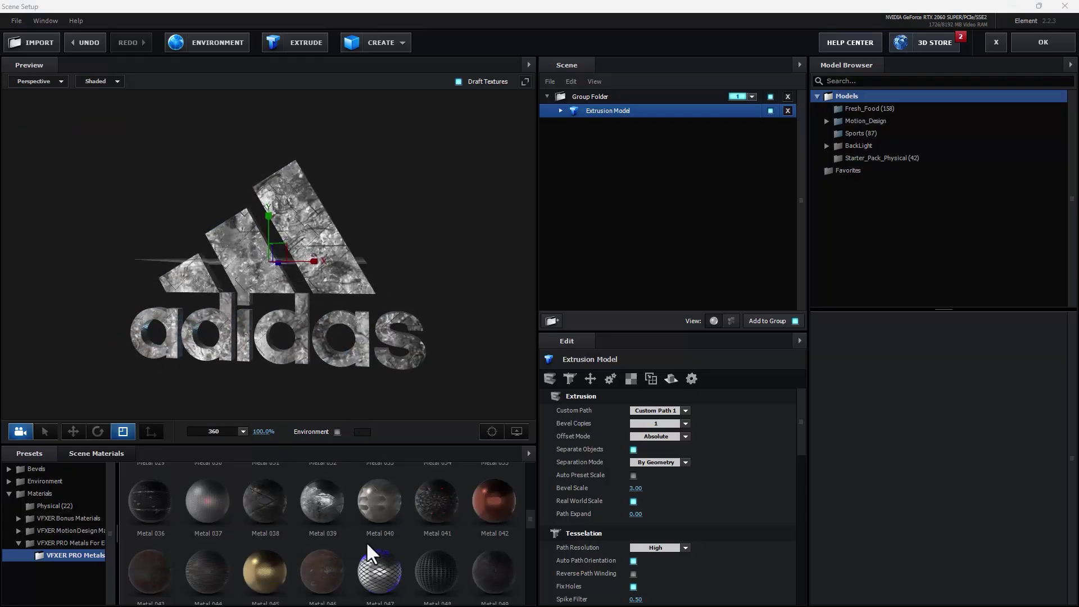
- Try further VFXER PRO metals from the middle of the collection, up to Metal 091, on the extruded logo
scroll(365, 543, down, 2)
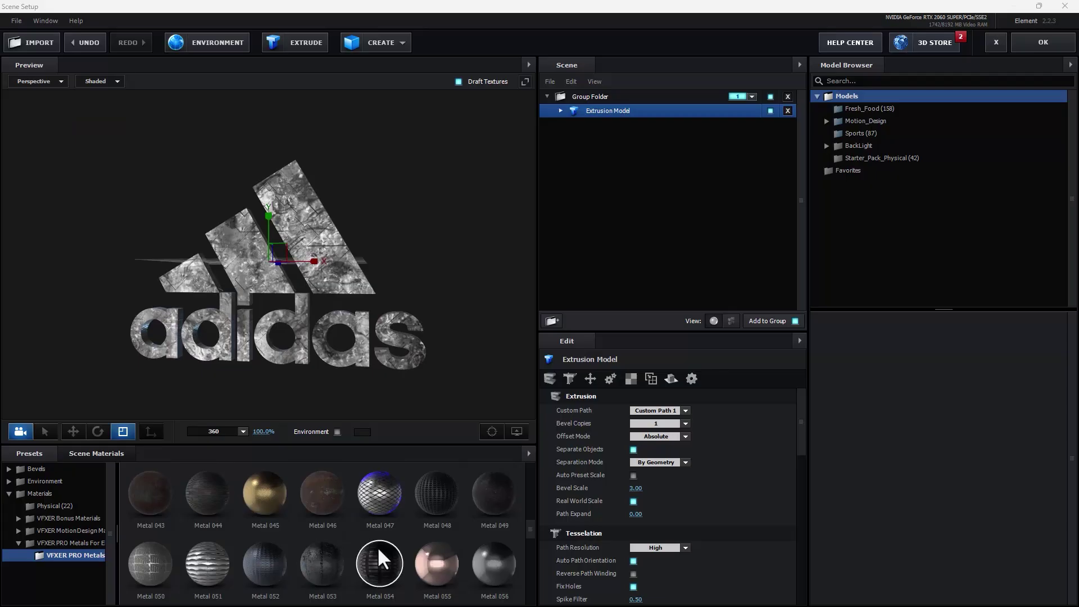
scroll(461, 511, down, 3)
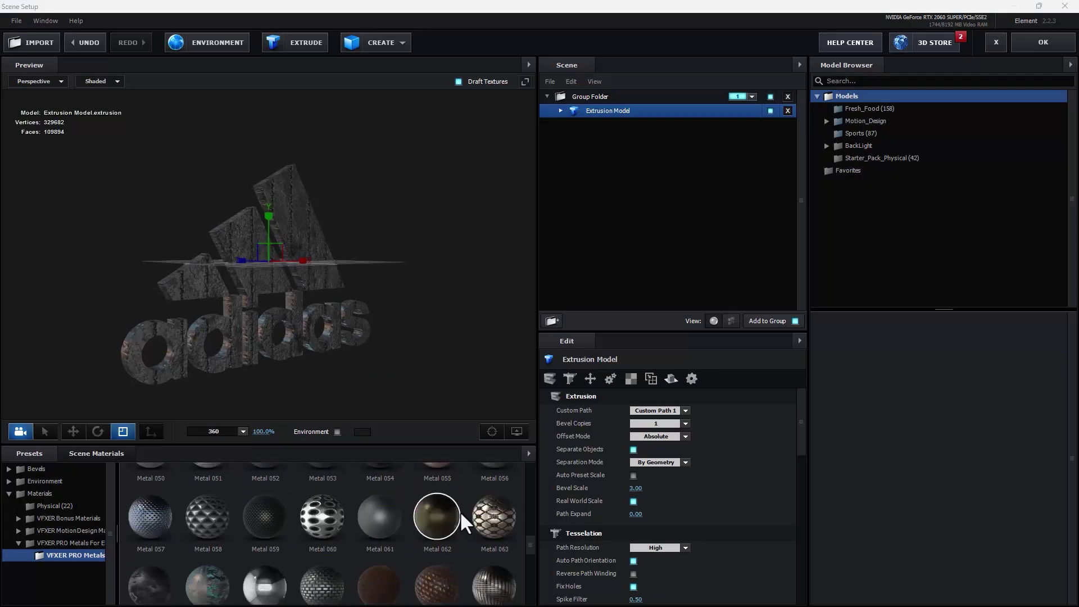
click(489, 469)
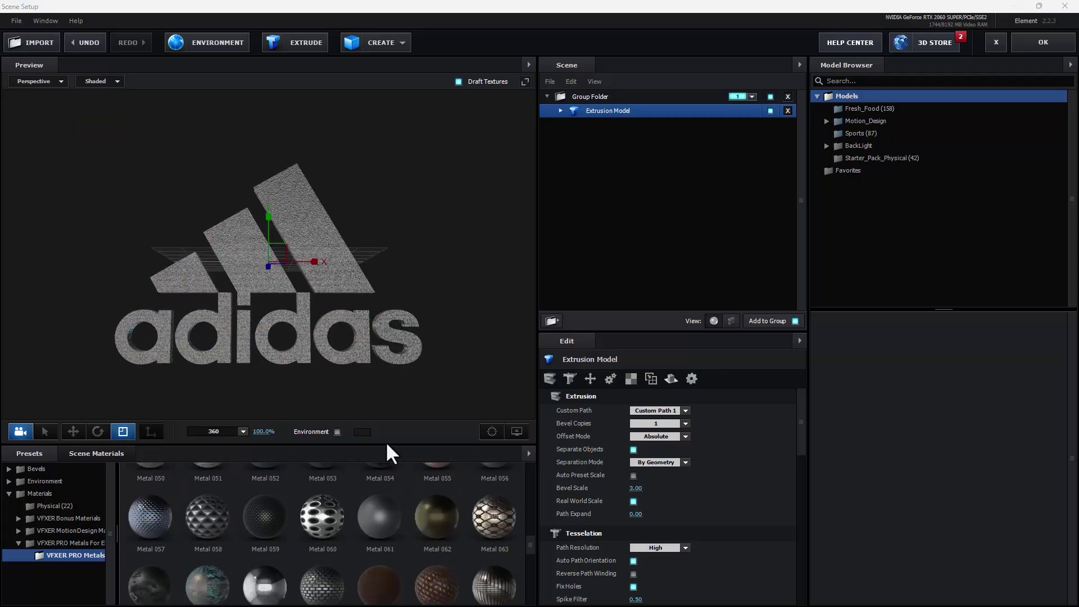
scroll(339, 544, down, 2)
scroll(340, 544, down, 1)
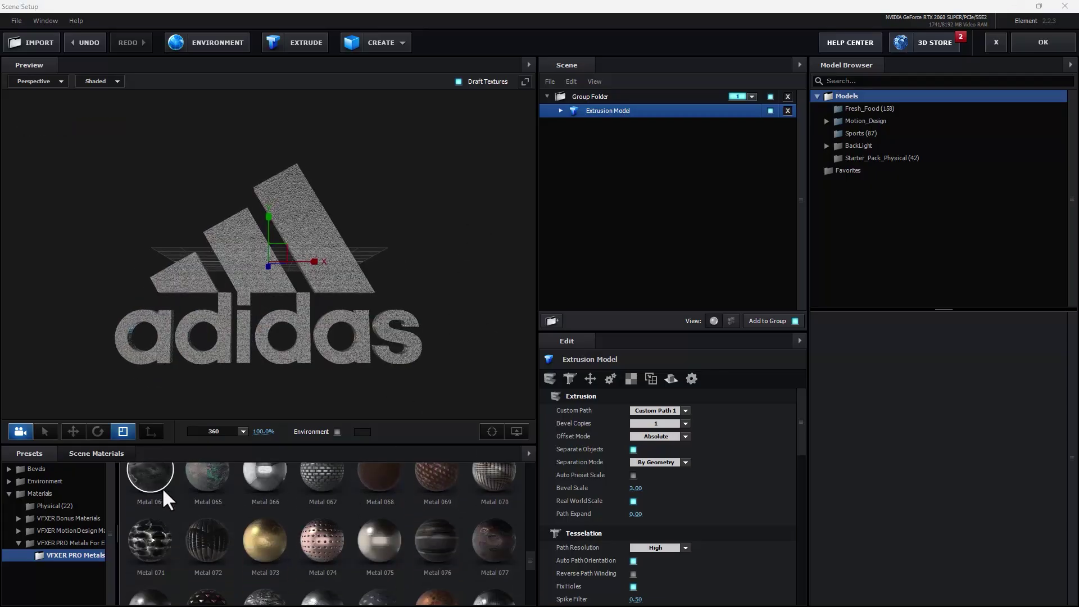
click(371, 537)
scroll(386, 530, down, 5)
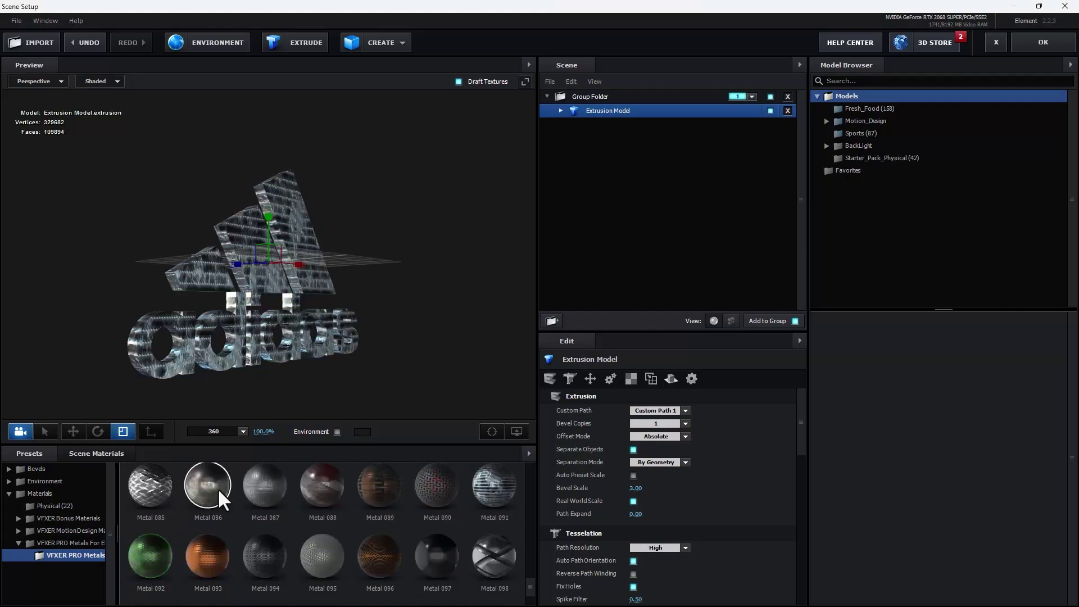
- Try Metal 097, Metal 098 and Metal Bonus 4 among the last VFXER PRO materials on the extruded logo
click(309, 491)
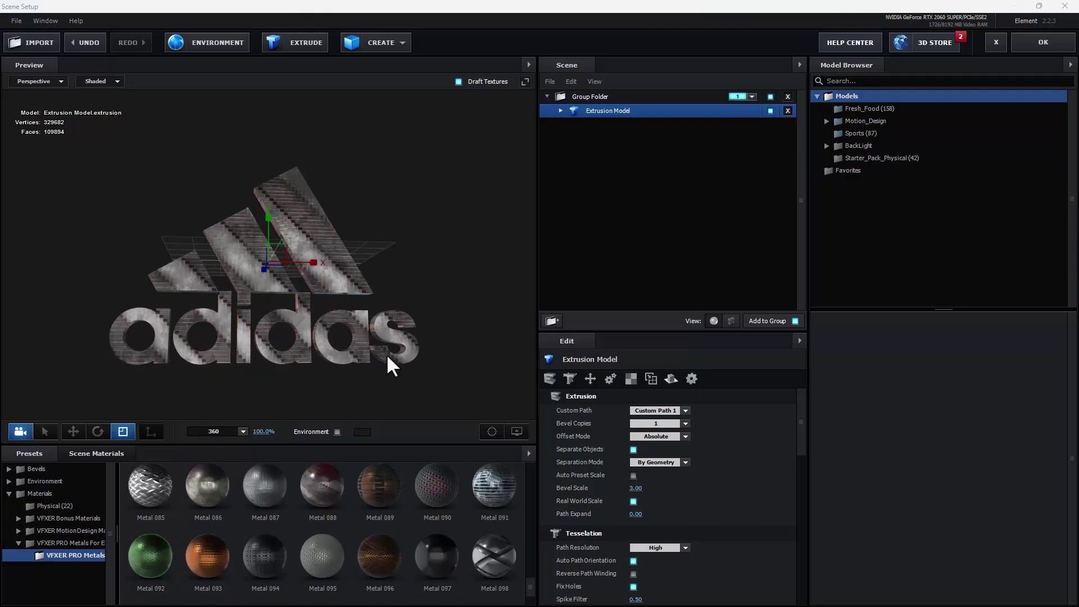
click(436, 562)
click(491, 559)
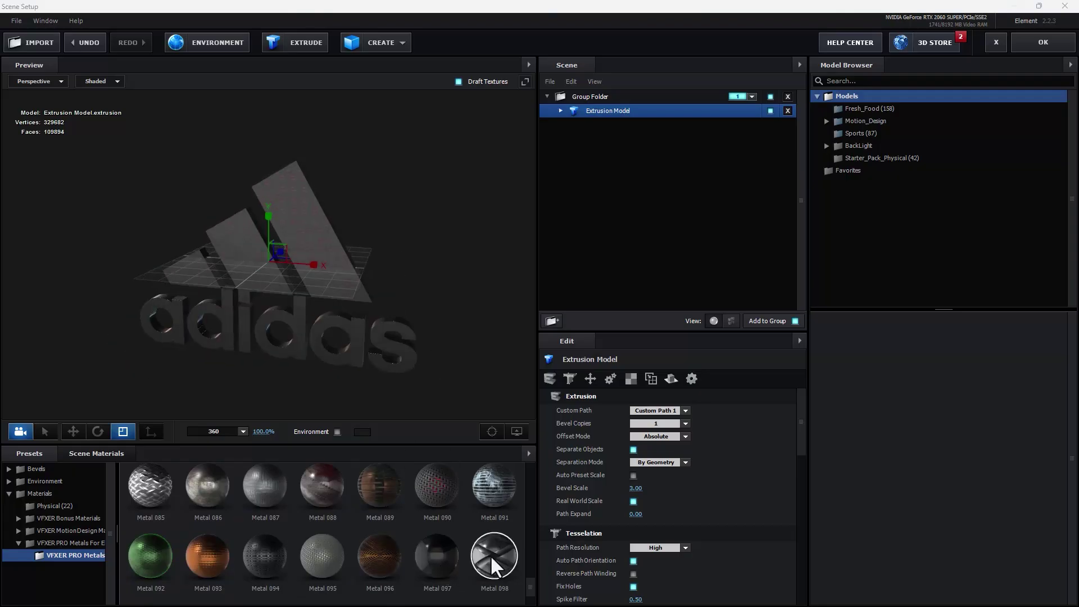
scroll(385, 504, down, 1)
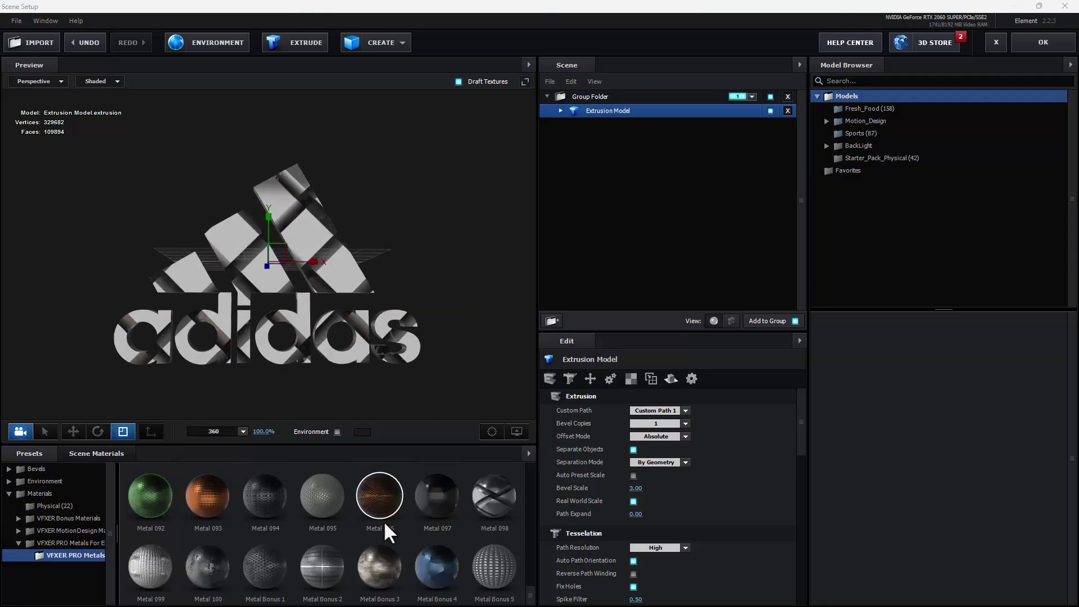
click(421, 558)
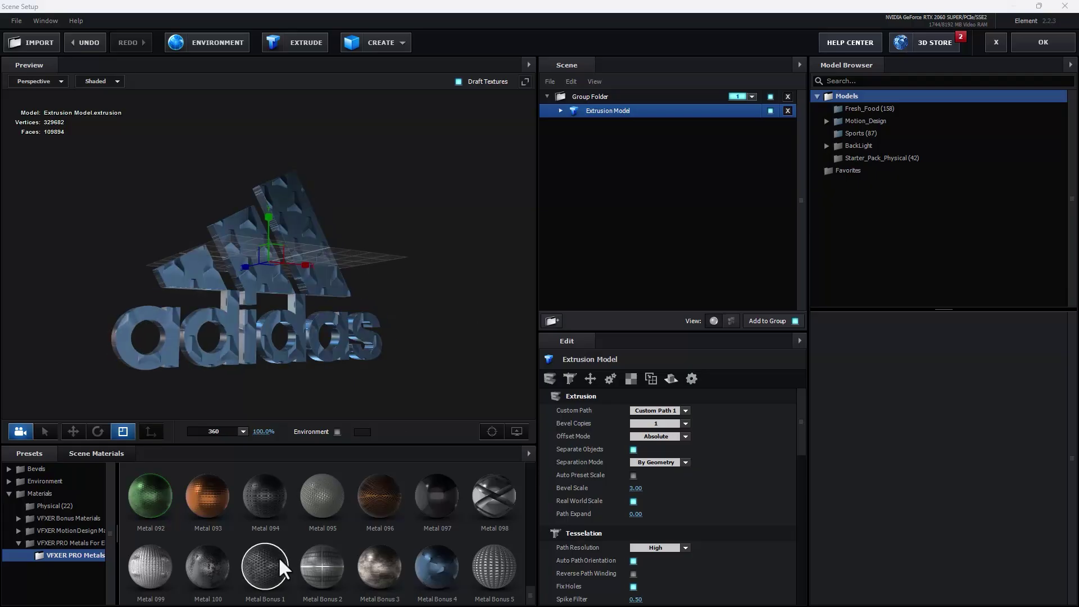
click(282, 471)
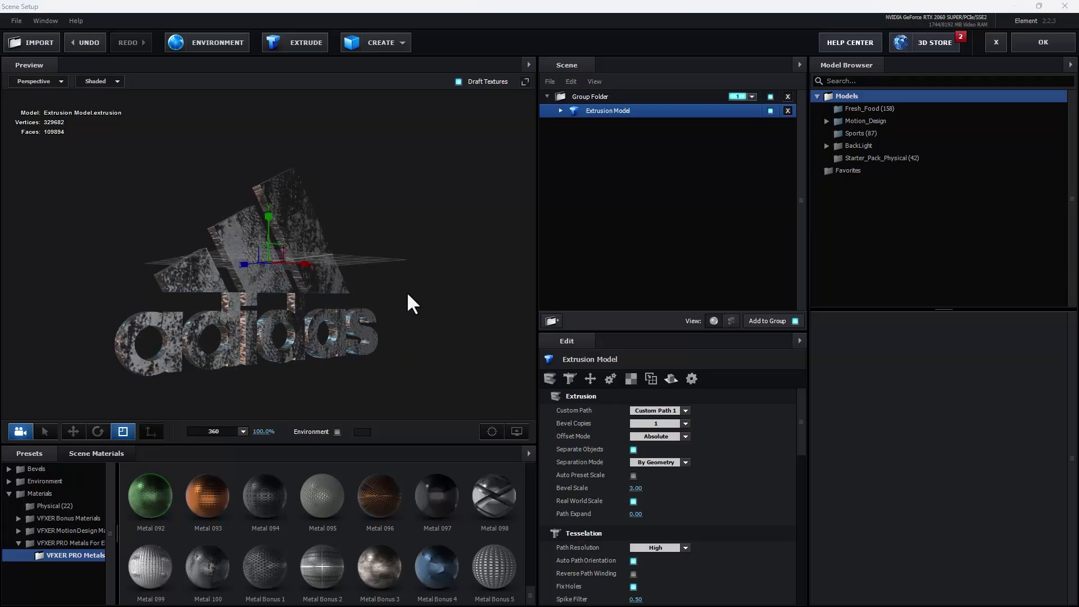
- Apply the Metal 065 material to the extruded logo and accept the Element scene
scroll(355, 525, up, 1)
scroll(324, 541, up, 3)
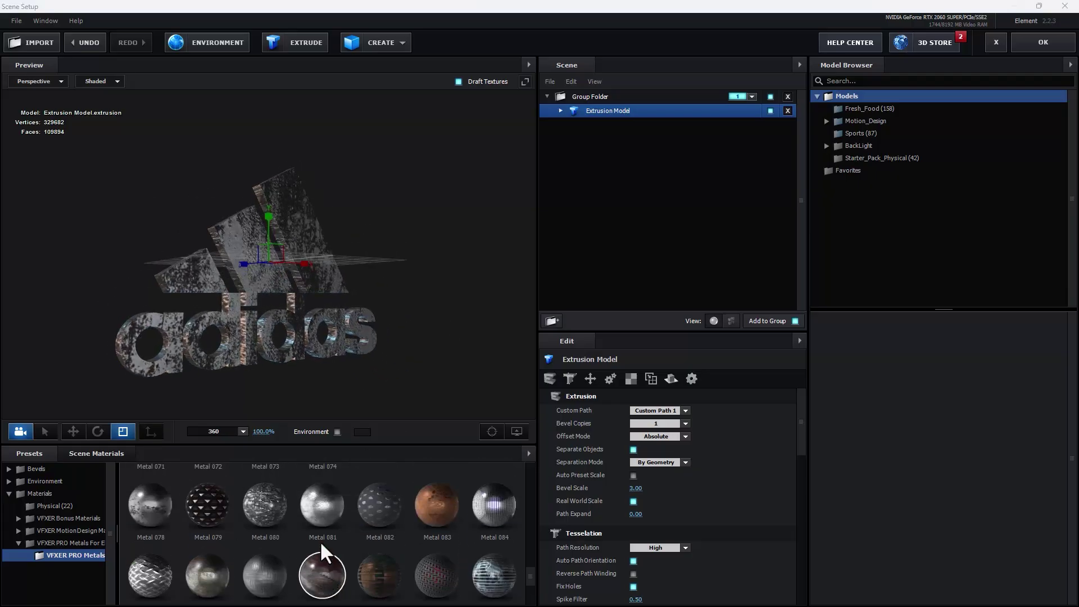
scroll(319, 541, up, 1)
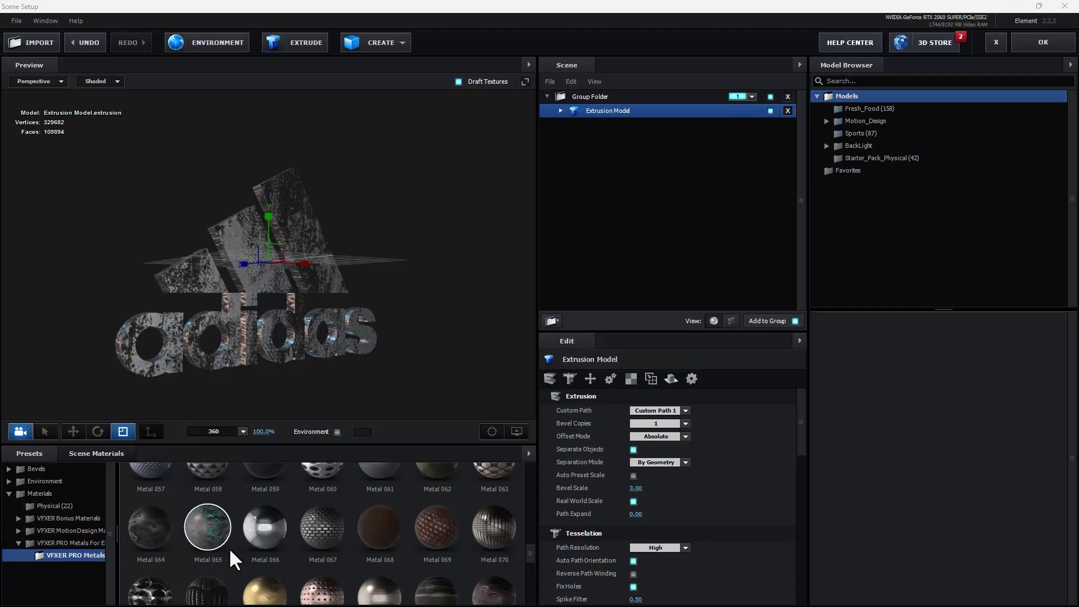
click(225, 545)
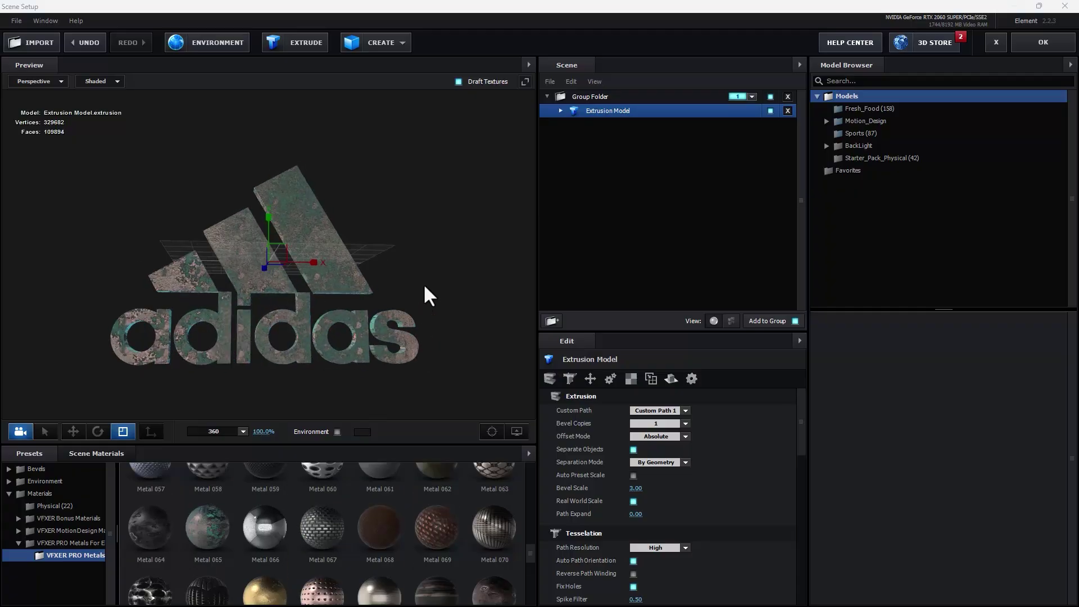
scroll(470, 501, up, 2)
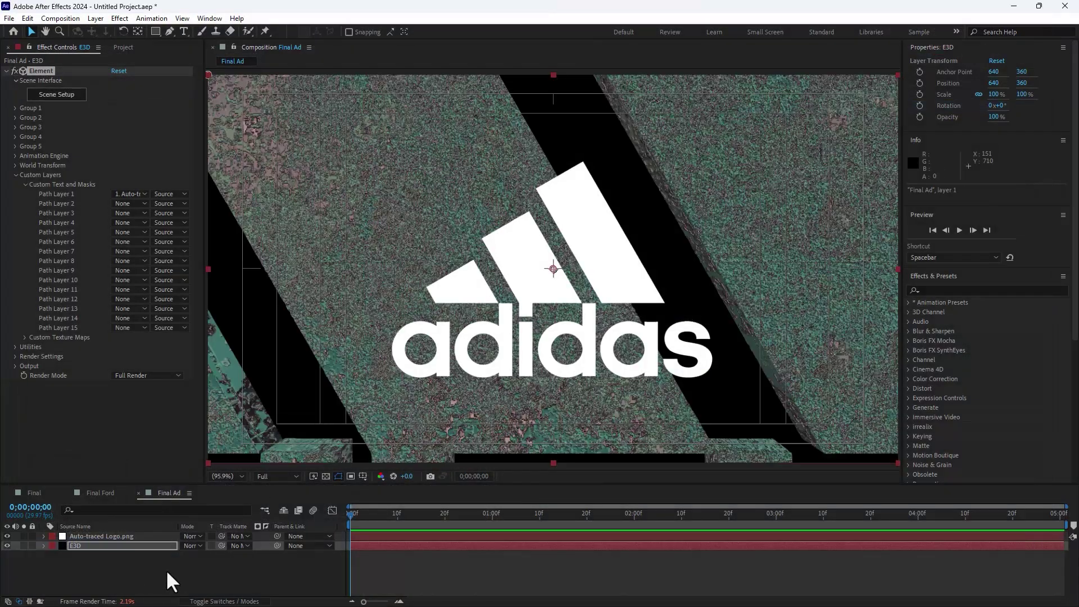
- Add a 28mm camera named Camera 1 to the Final Ad composition
right_click(171, 580)
mouse_move(270, 431)
click(358, 487)
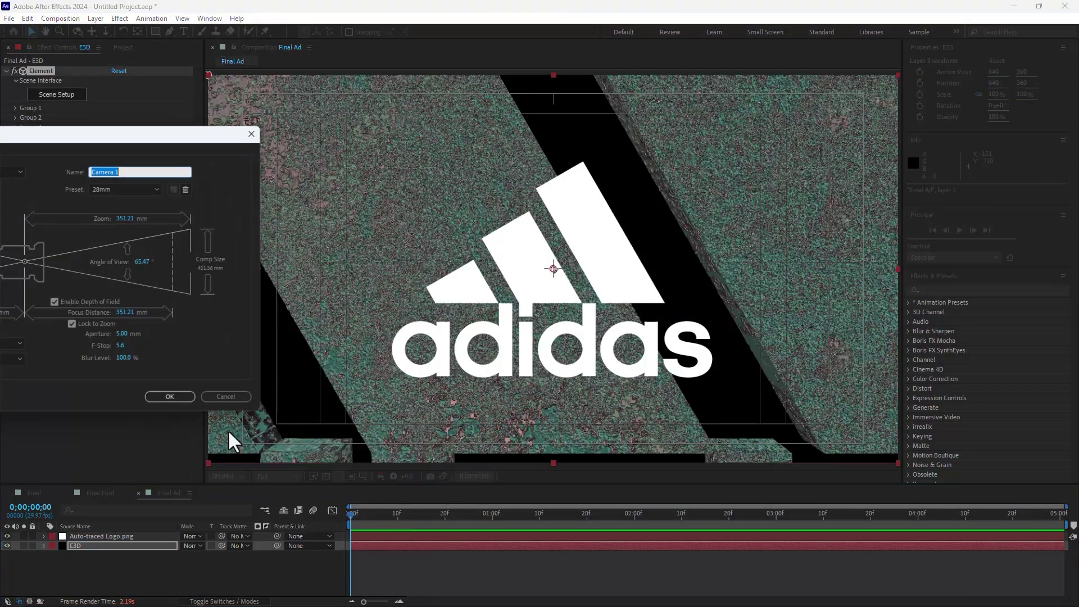
click(168, 394)
- Set the Particle Size of Group 1 in the E3D layer's Element effect to 1.90
click(77, 557)
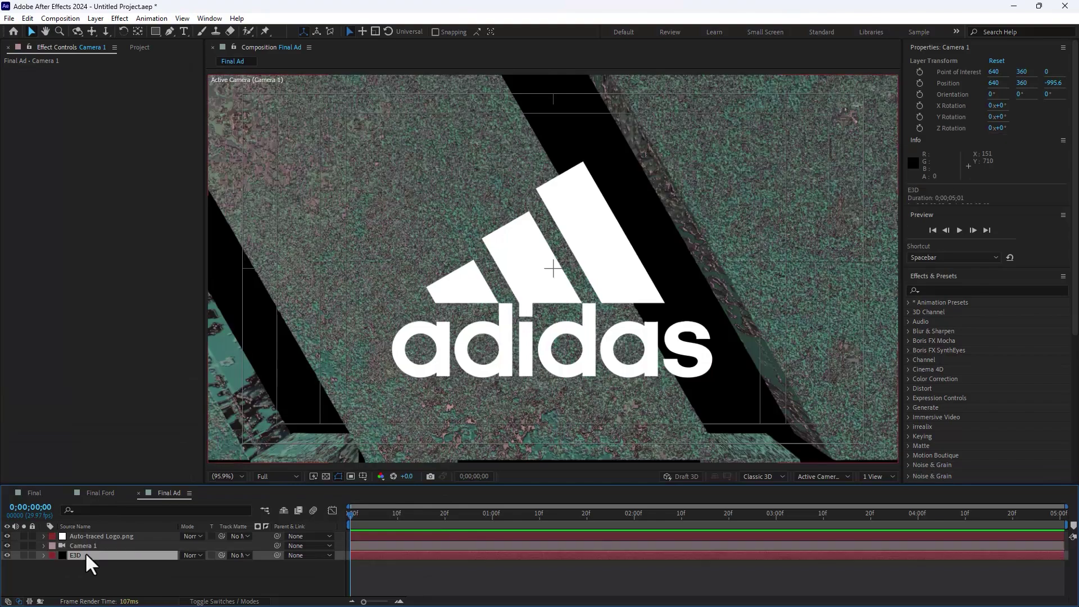
click(16, 108)
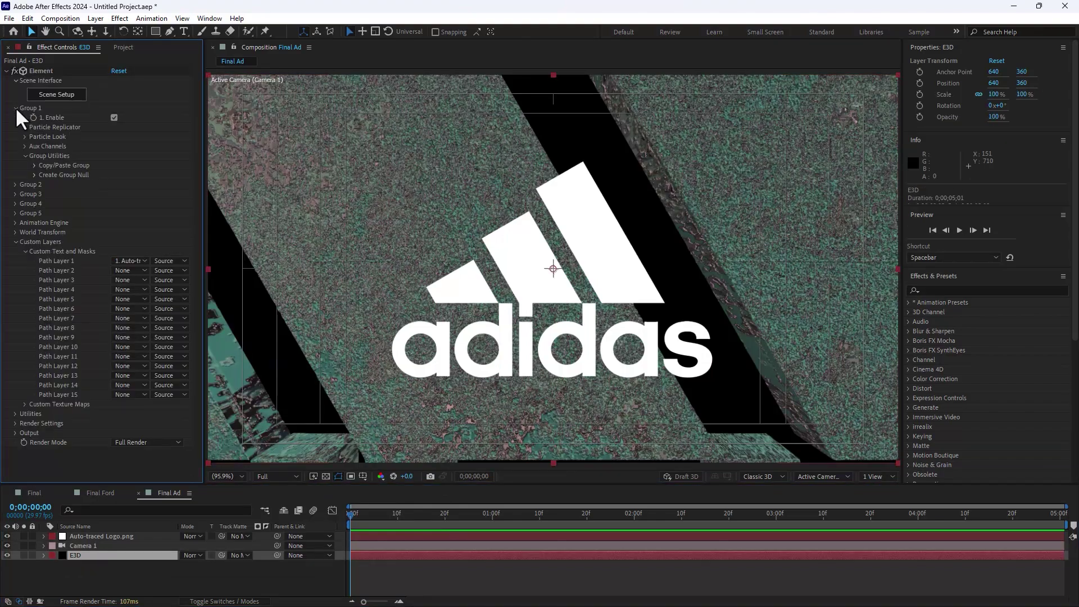
click(24, 138)
drag(119, 146, 124, 194)
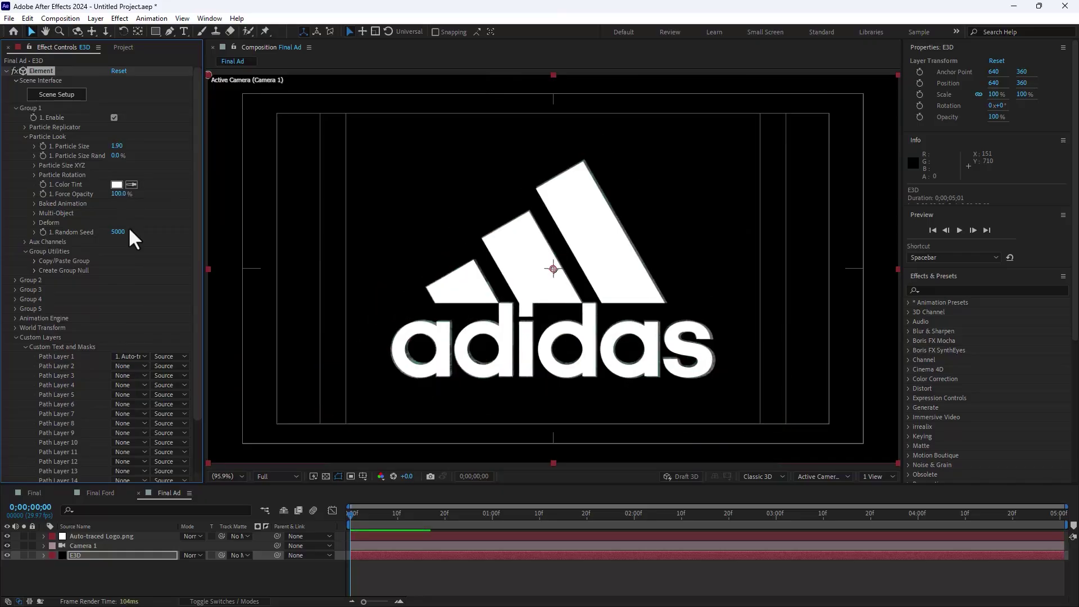
- Hide the Auto-traced Logo.png layer and orbit the camera around the 3D Adidas logo
click(7, 536)
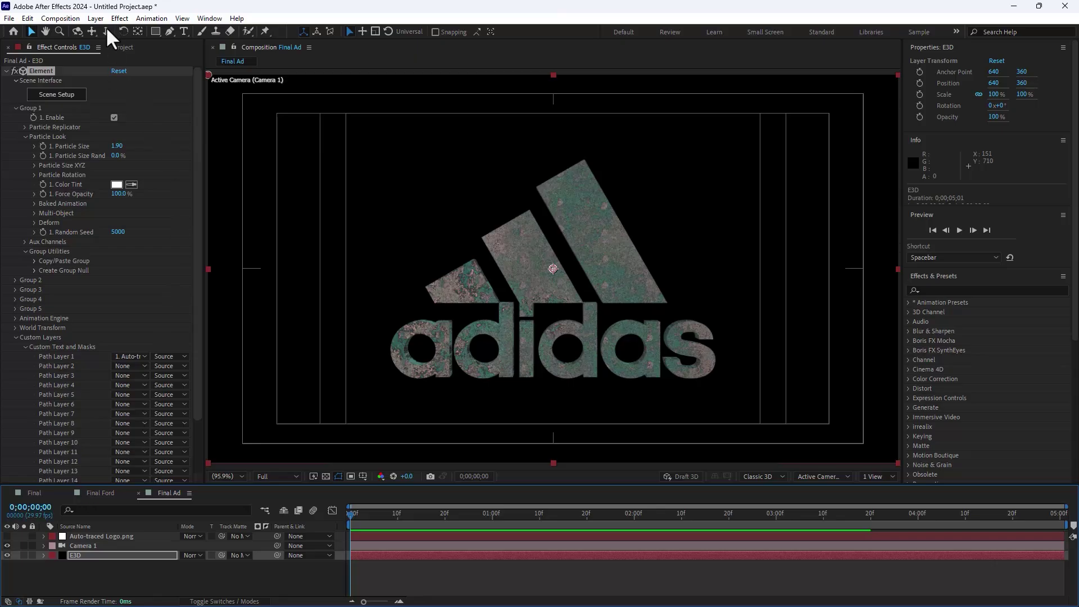
click(77, 31)
drag(675, 275, 553, 268)
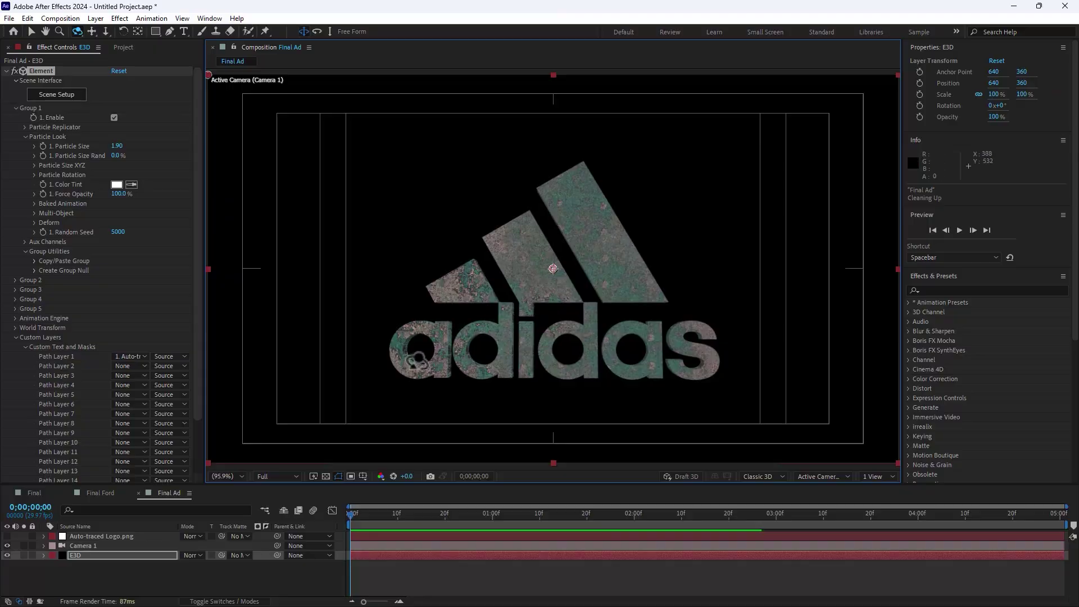